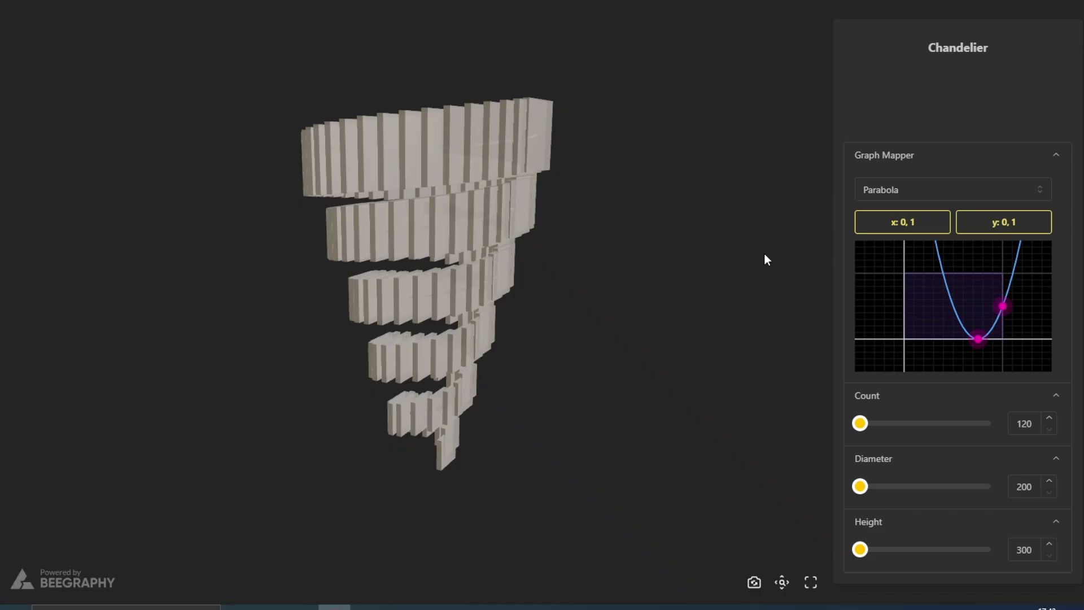
Raise Height to 358 and Diameter to 237, and pull the parabola point up.
left_click_drag(924, 550, 933, 549)
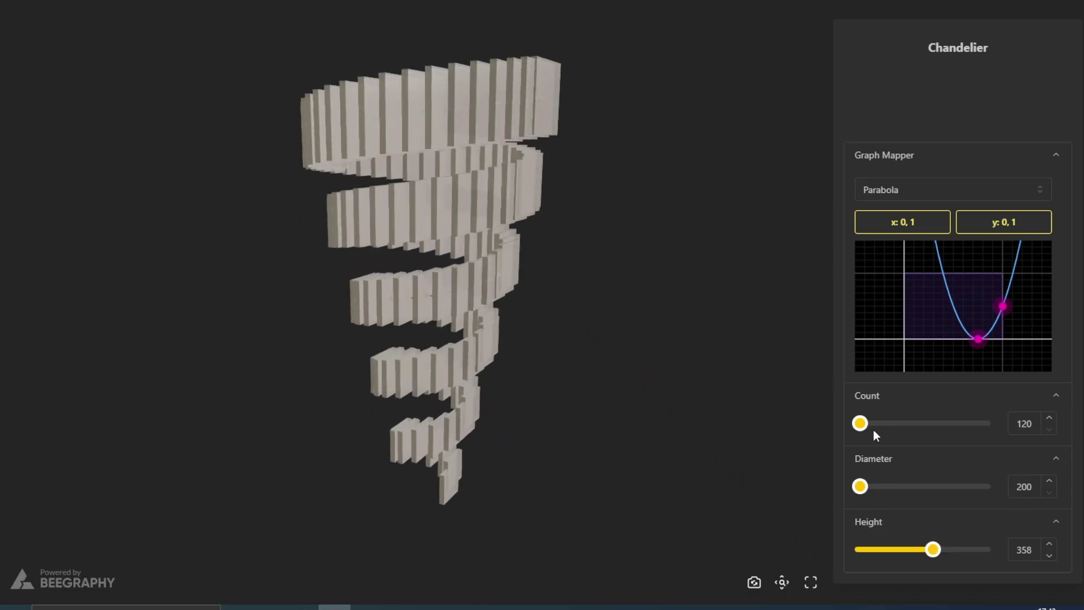
left_click(902, 484)
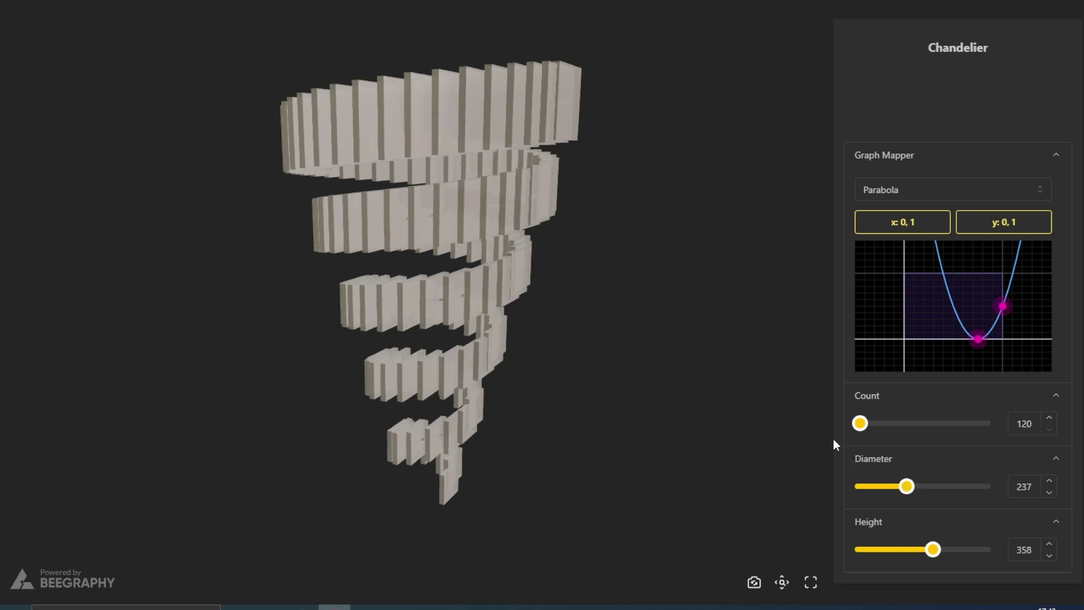
left_click_drag(973, 341, 957, 272)
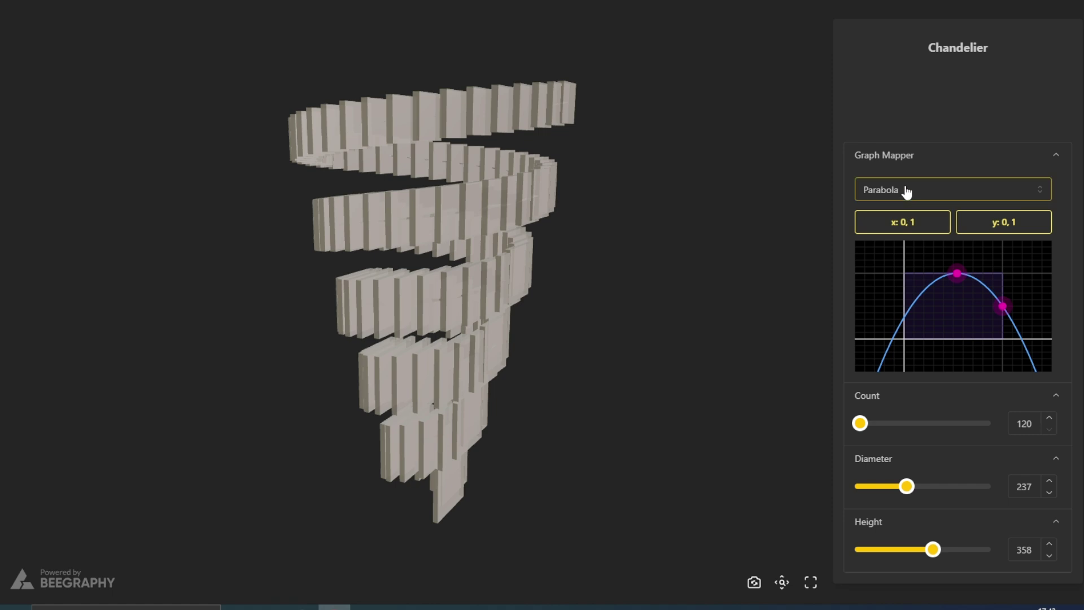
Switch the Graph Mapper curve to Sine and raise Count to 127.
left_click(864, 189)
left_click(880, 275)
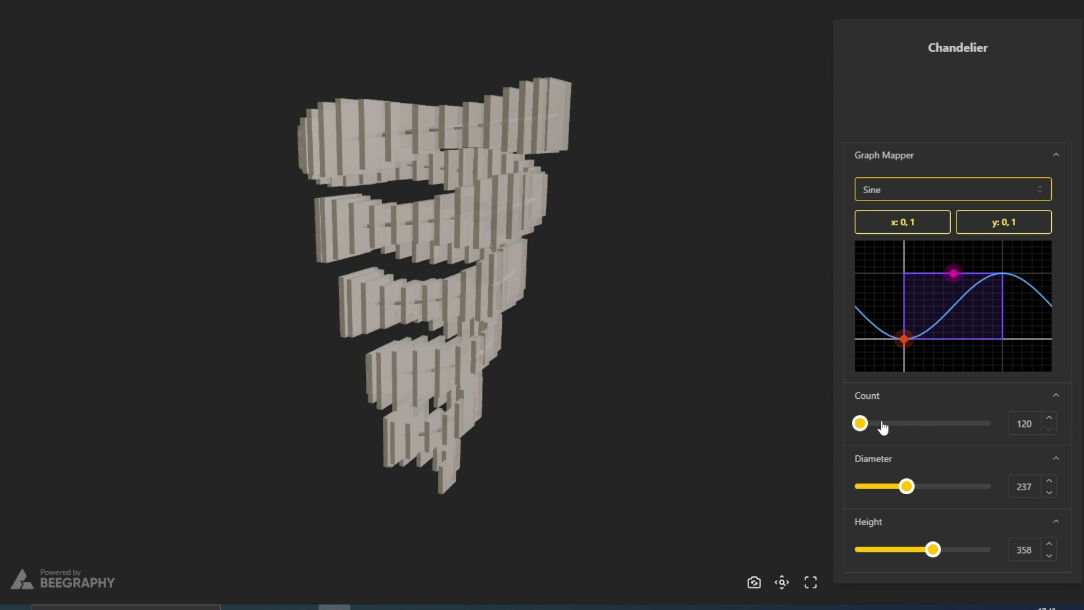
left_click_drag(884, 427, 889, 424)
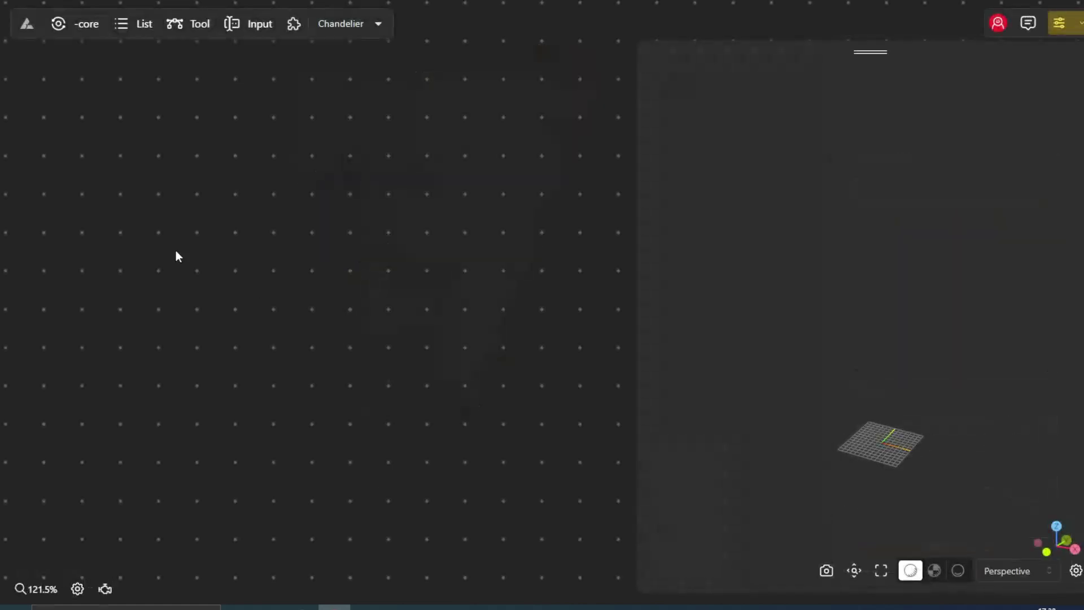
Add a Range Input slider named Height with minimum 300 and maximum 400.
double_click(125, 203)
type("nu")
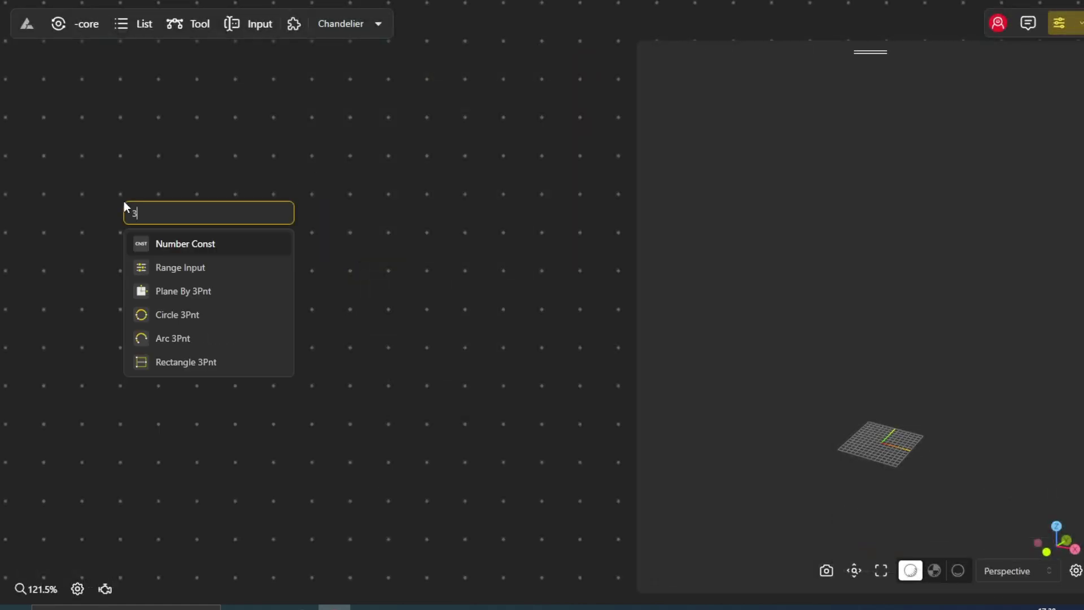
left_click(173, 263)
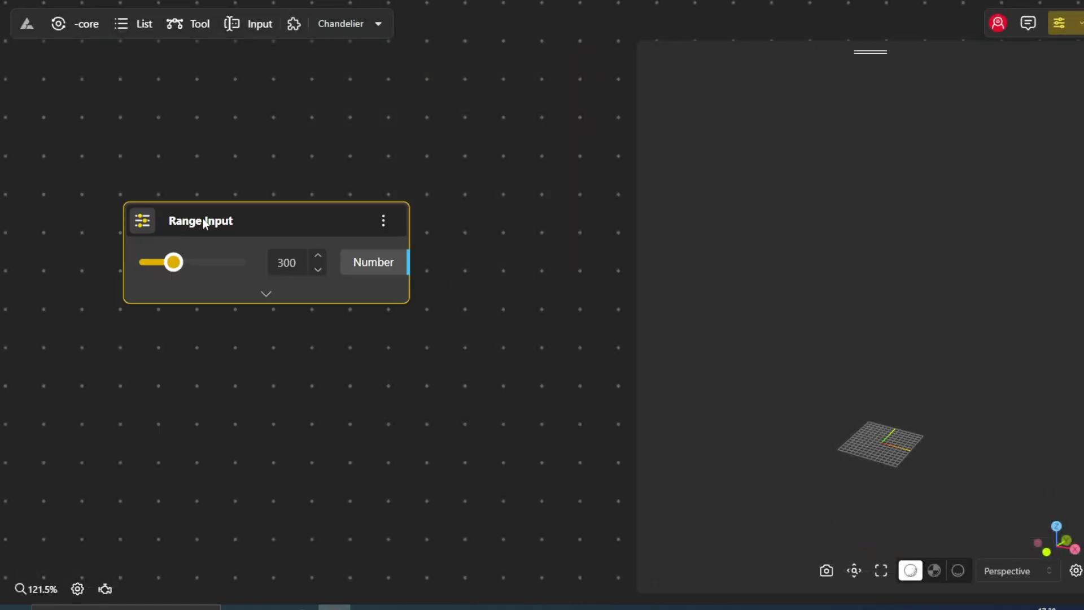
double_click(205, 221)
type("Height")
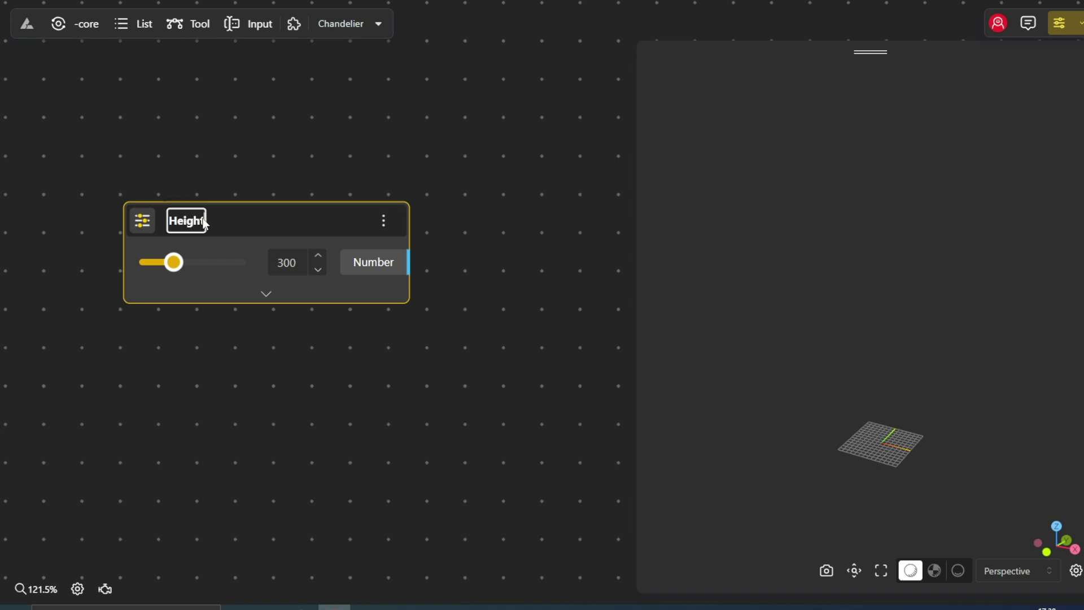
left_click(273, 291)
left_click(269, 314)
type("300")
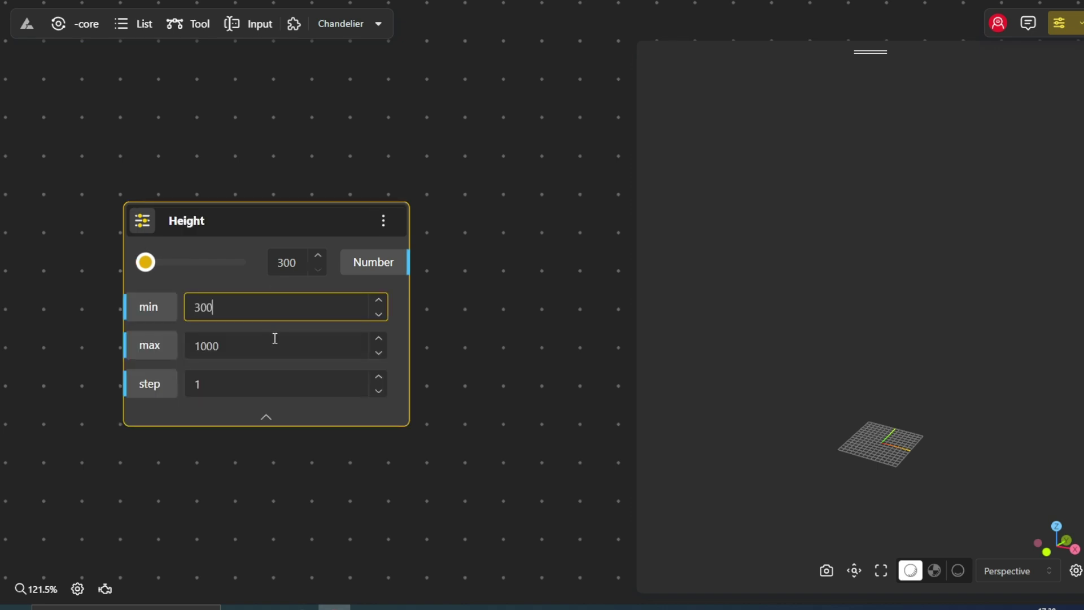
key("Tab")
type("400")
left_click(266, 417)
left_click_drag(281, 218, 243, 127)
Add a second Range Input slider named Diameter.
double_click(105, 268)
type("ran")
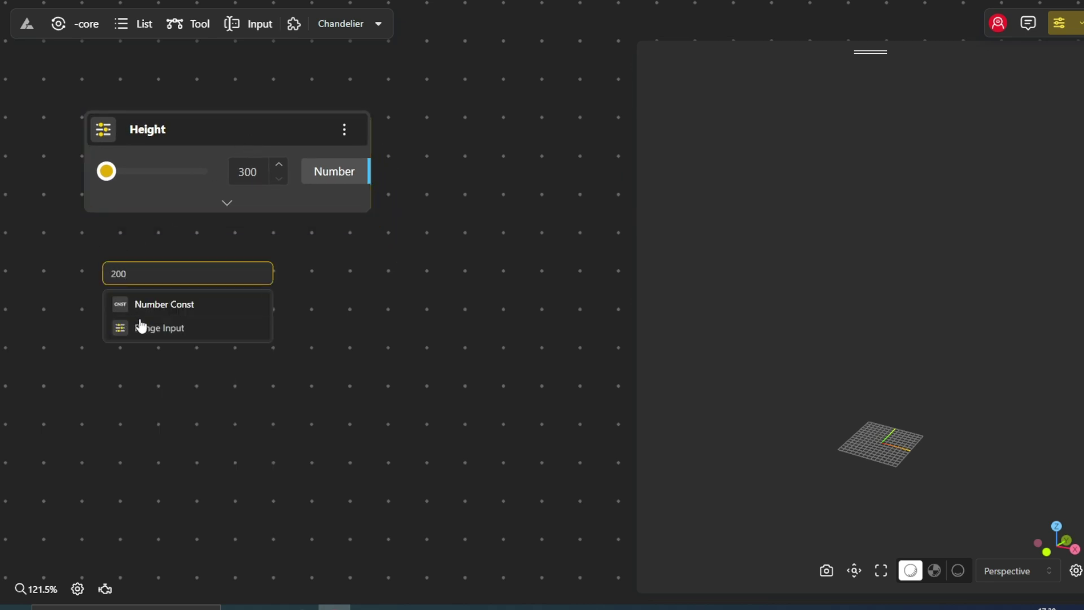
left_click(141, 324)
double_click(177, 285)
type("D")
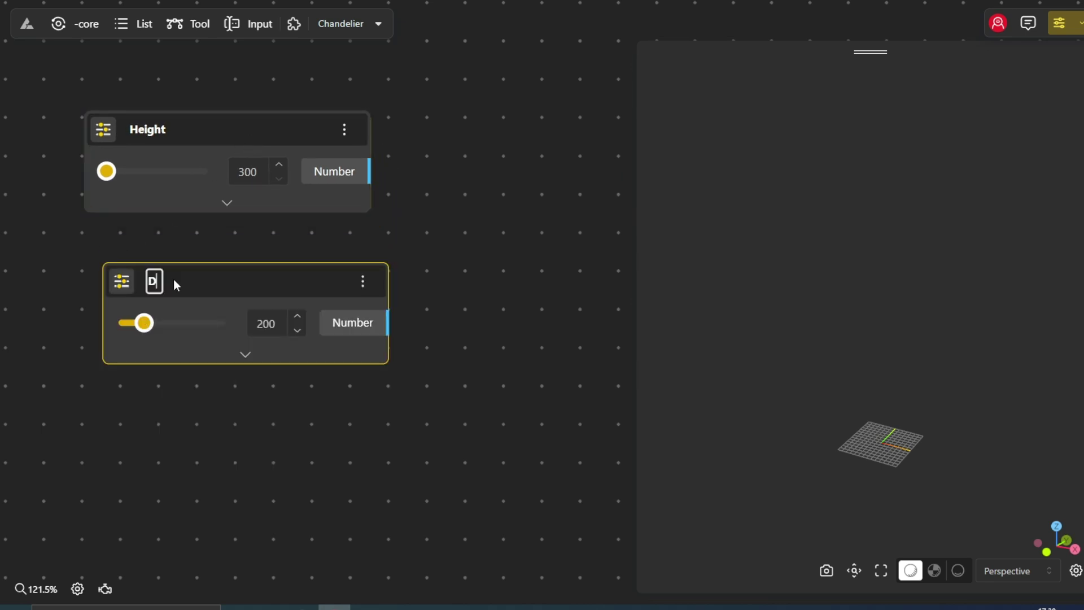
type("iameter")
key("Return")
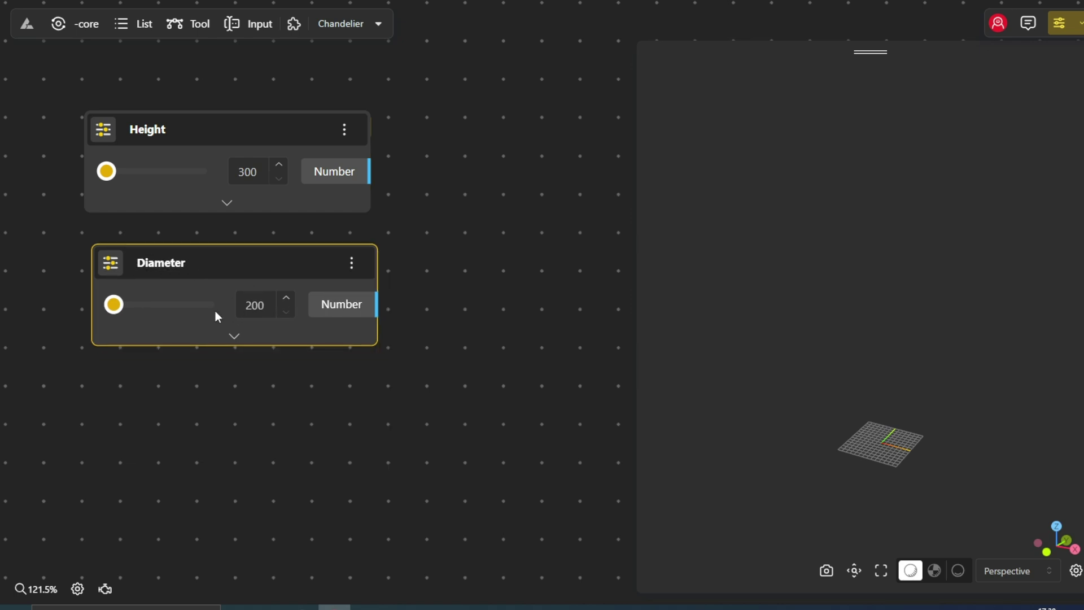
Add a third slider named Count and left-align all three sliders.
double_click(108, 390)
type("ran")
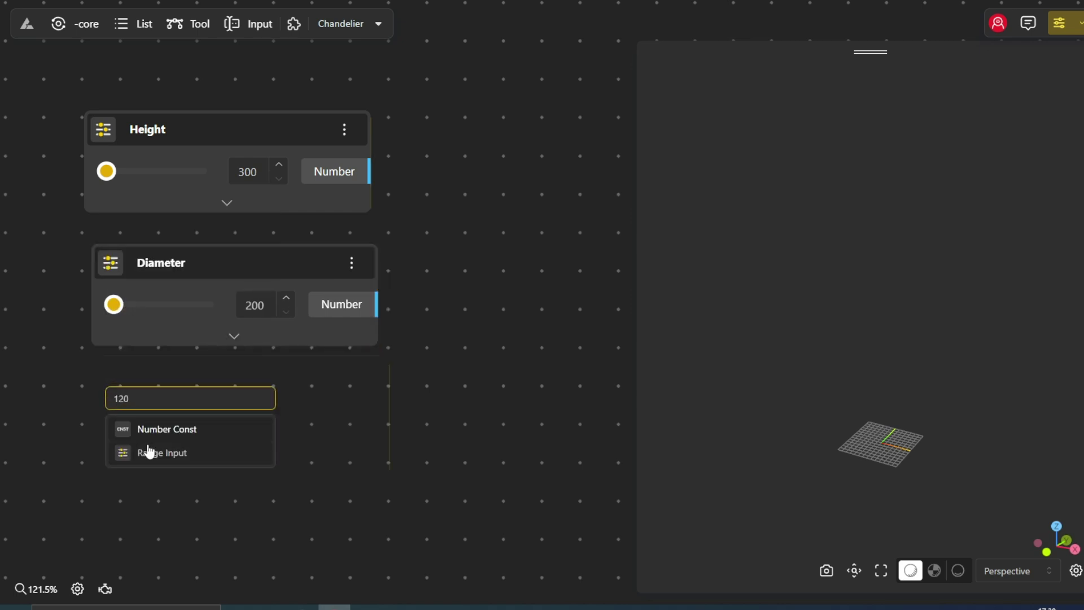
left_click(145, 450)
double_click(184, 414)
type("c")
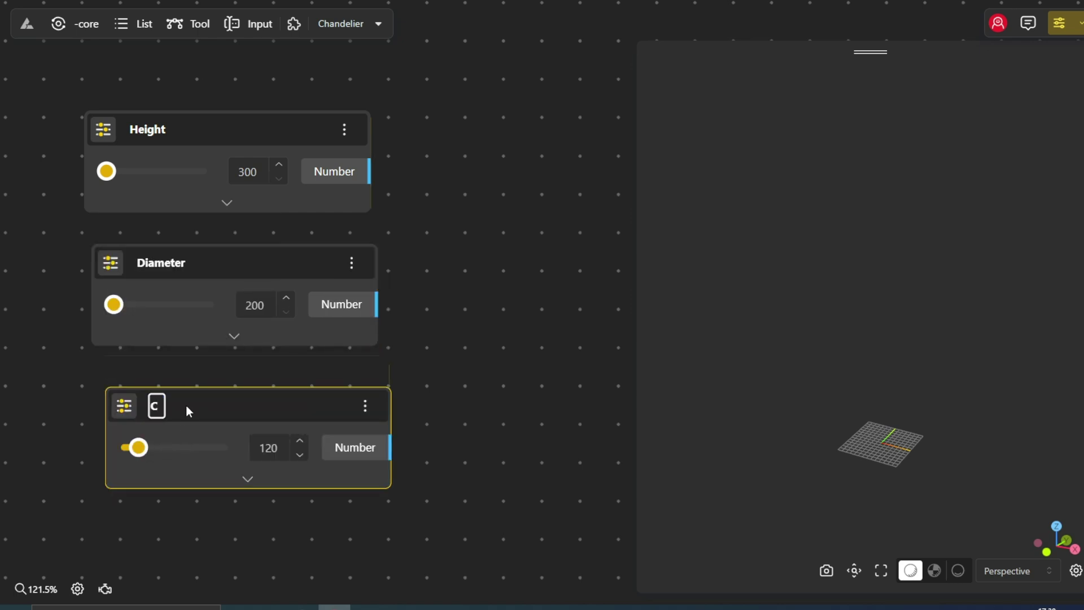
type("ount")
key("Return")
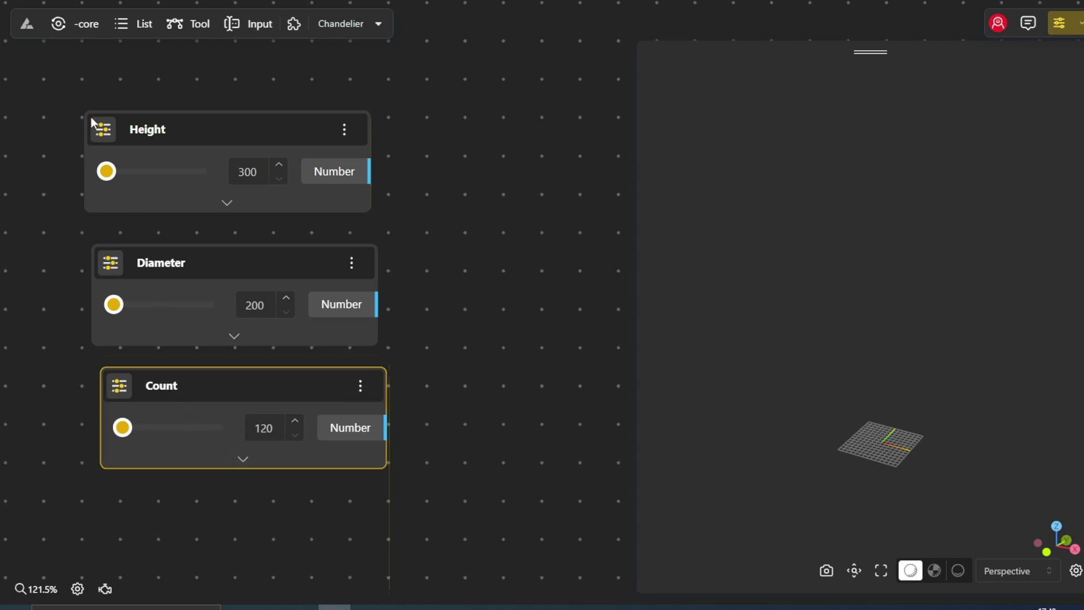
left_click_drag(44, 68, 432, 579)
left_click(96, 76)
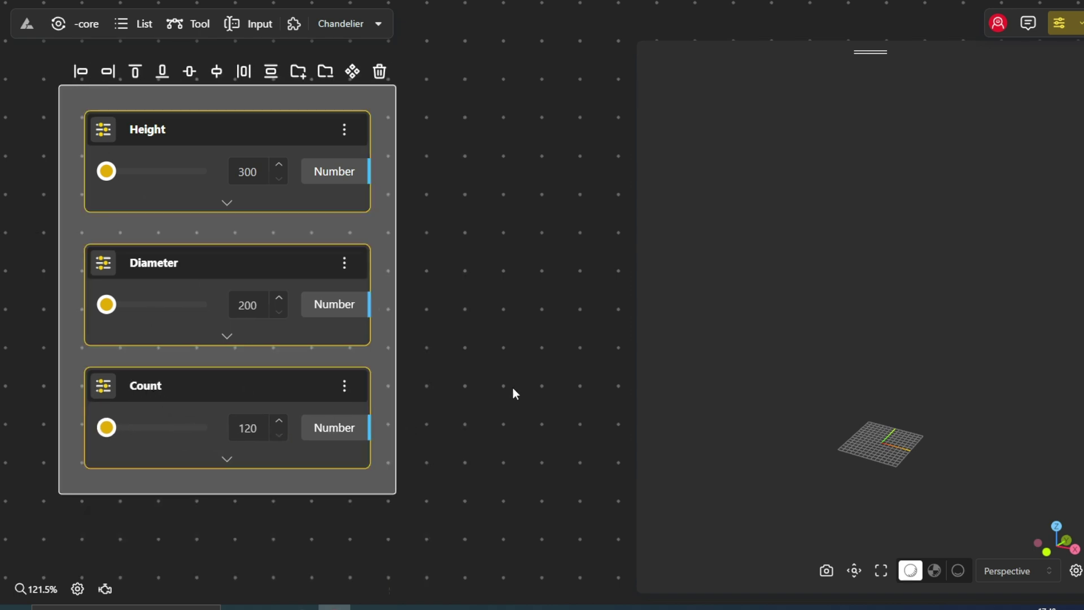
Add a Helix node and feed Height into its Height input.
left_click(550, 309)
scroll(550, 308, "down", 2)
scroll(498, 314, "right", 3)
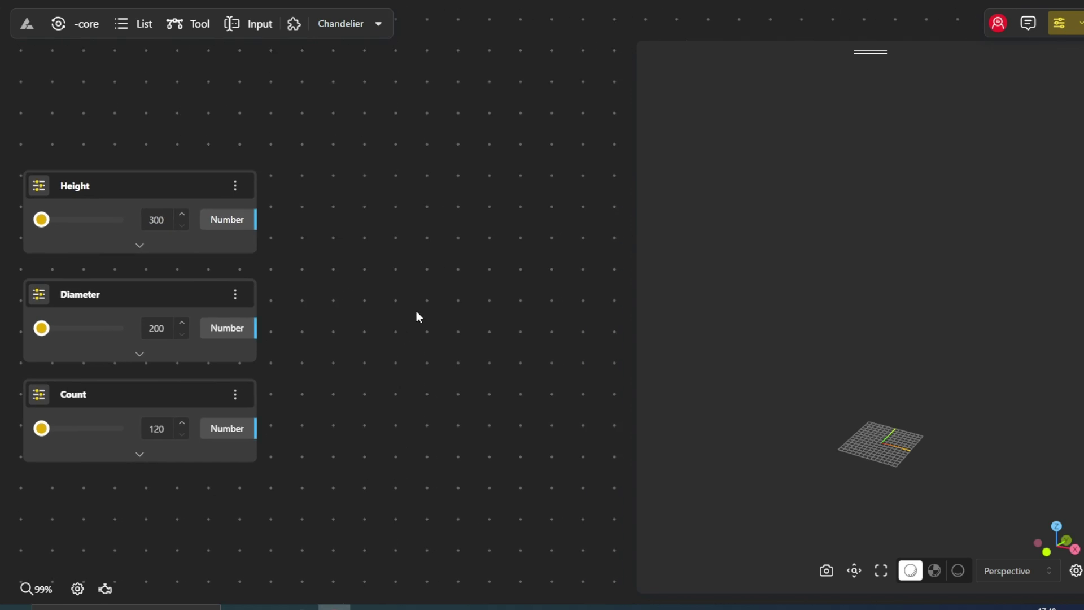
double_click(486, 287)
type("heli")
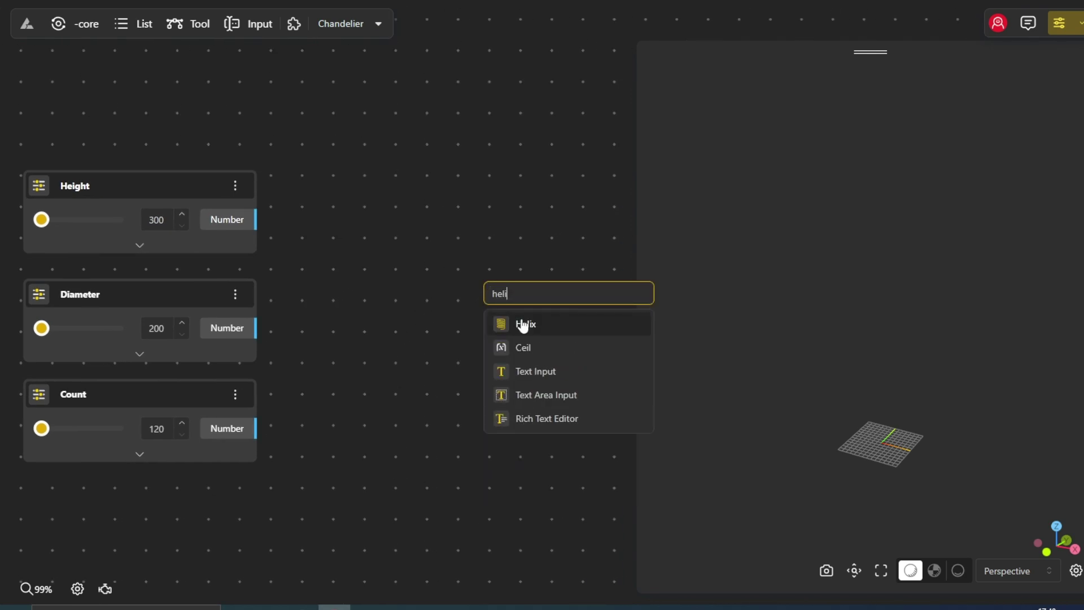
left_click(522, 326)
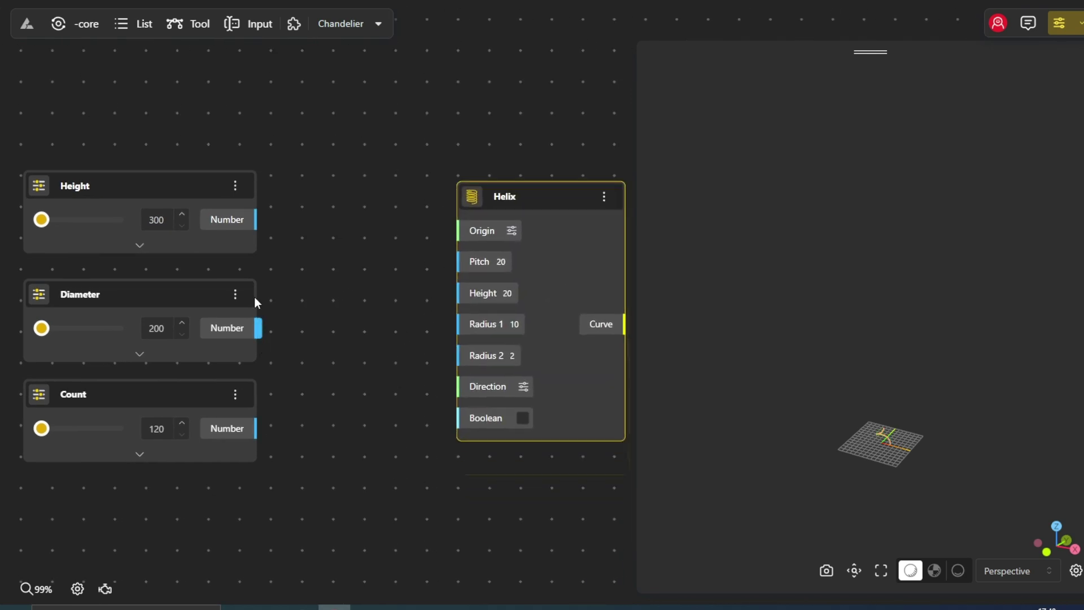
left_click_drag(250, 221, 458, 293)
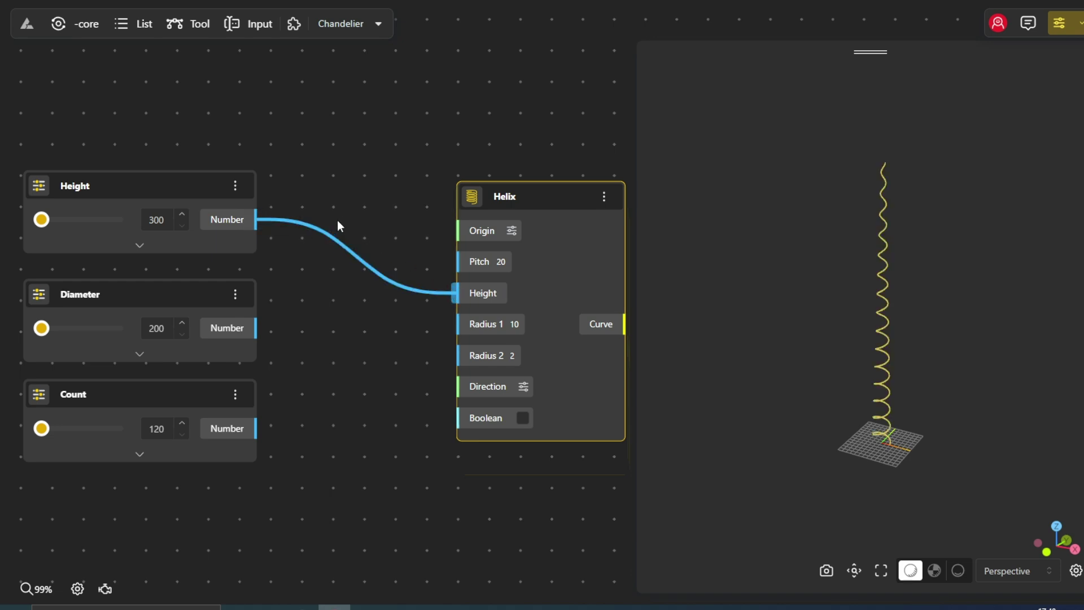
Drive the helix Pitch with Height multiplied by 0.2.
double_click(295, 139)
type("*0.2")
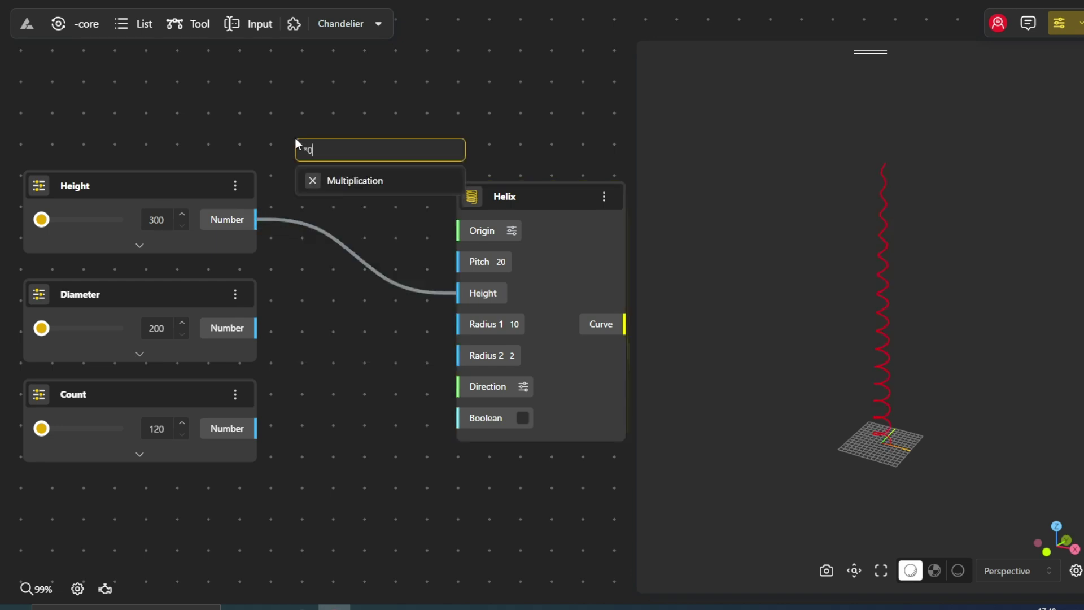
left_click(344, 183)
left_click_drag(277, 220, 319, 119)
left_click_drag(453, 244, 458, 261)
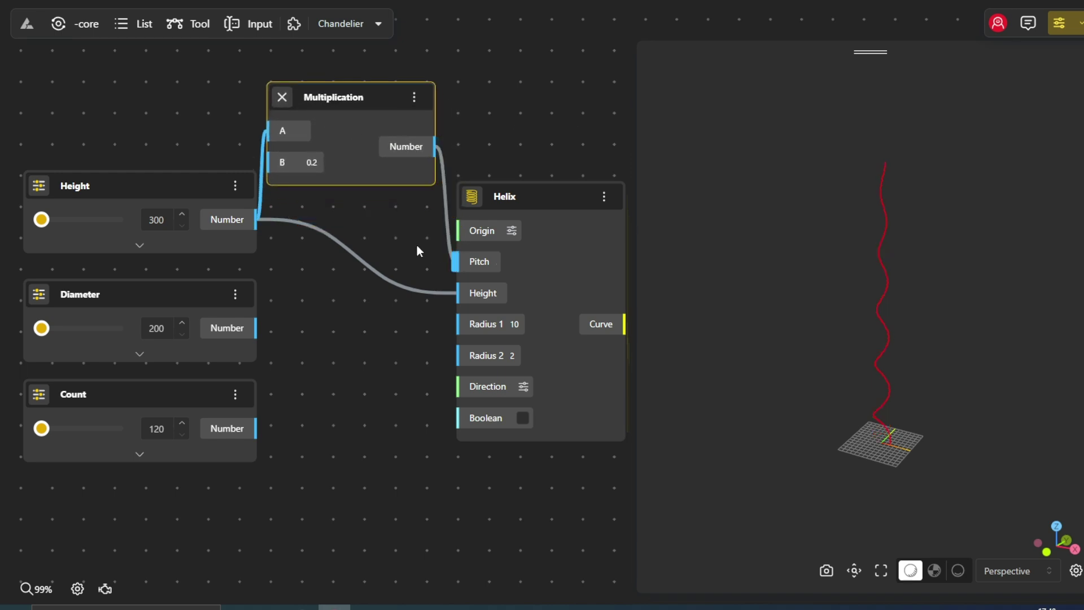
scroll(395, 243, "down", 2)
left_click(472, 278)
left_click_drag(329, 204, 352, 208)
Feed Diameter divided by 2 into helix Radius 2 and set Radius 1 to 20.
double_click(273, 299)
type("/")
key("Return")
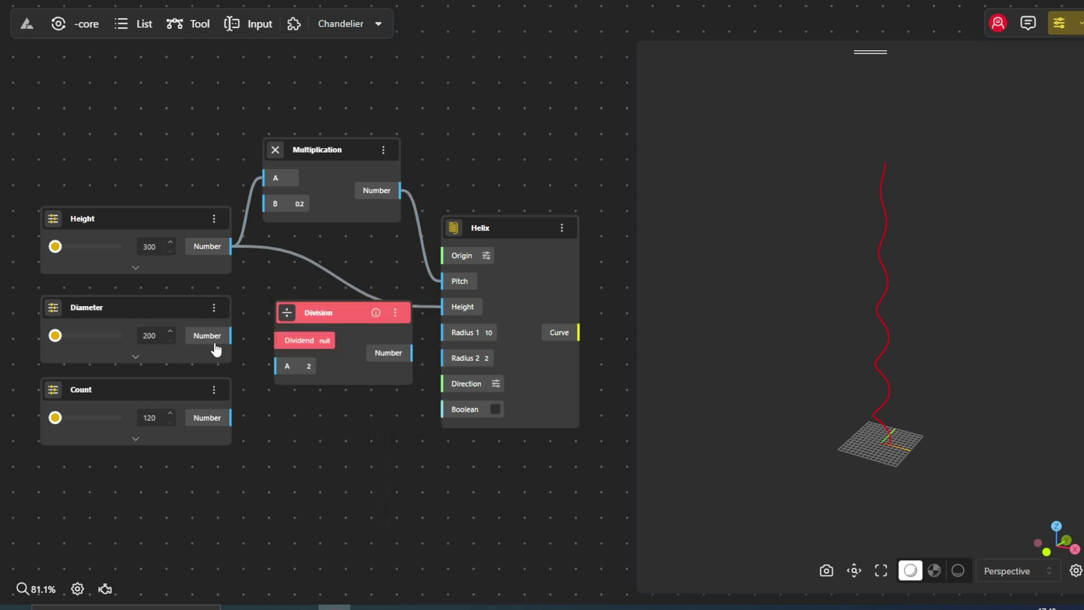
left_click_drag(230, 335, 276, 340)
left_click_drag(411, 353, 443, 357)
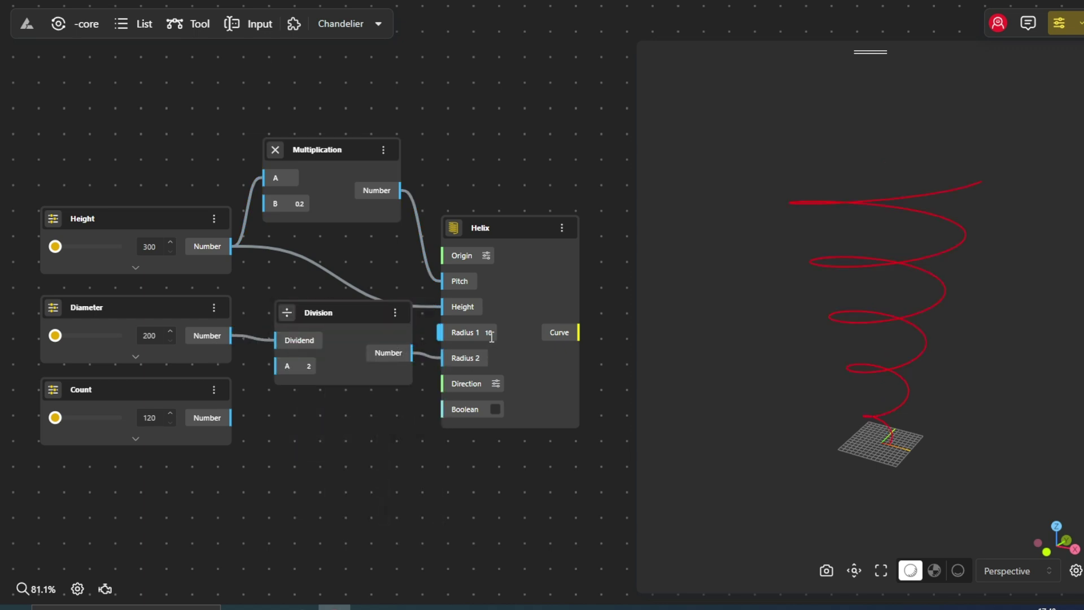
left_click(491, 337)
type("20")
key("Return")
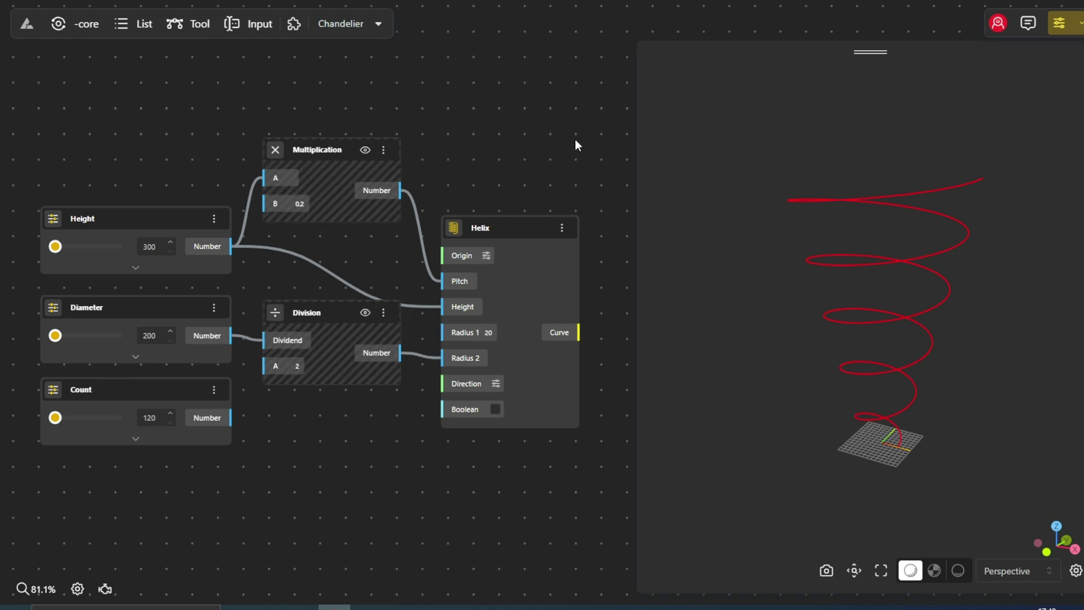
left_click_drag(575, 138, 351, 144)
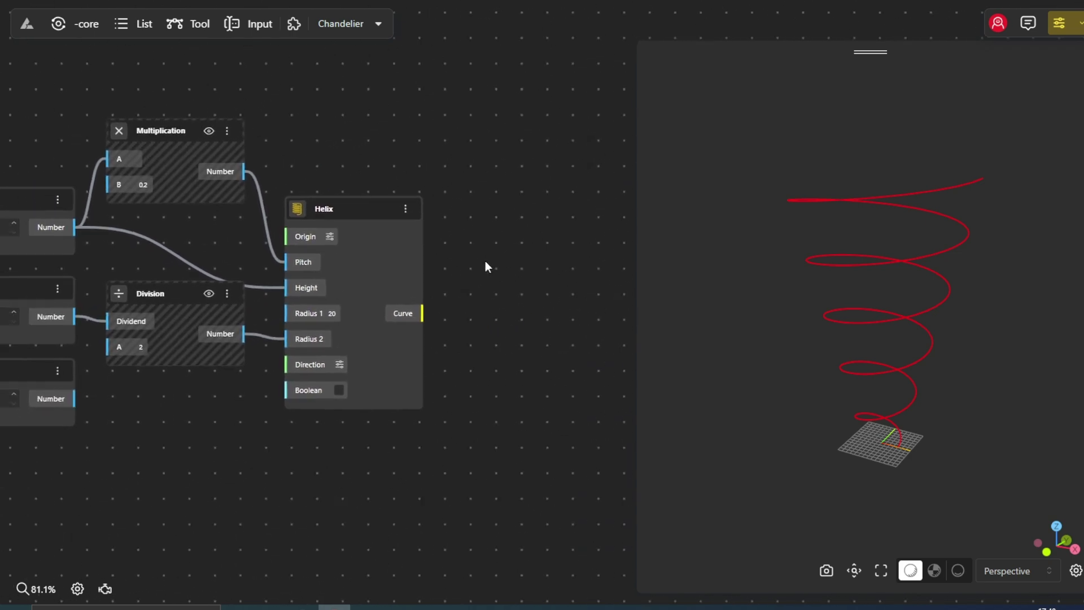
Add a Divide By Count node splitting the helix curve into Count points.
double_click(487, 265)
type("divi")
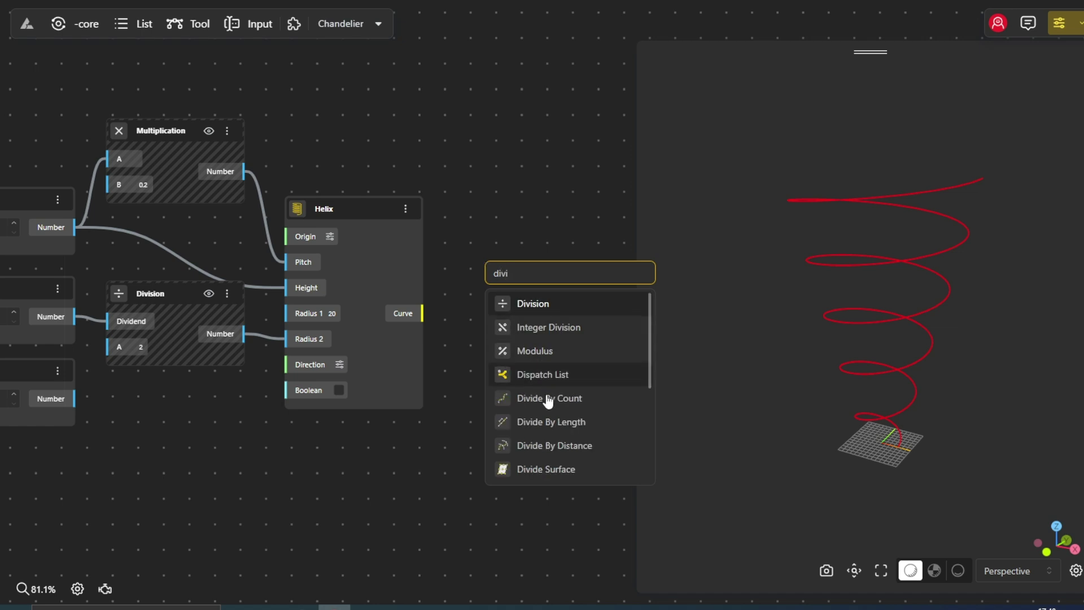
left_click(510, 401)
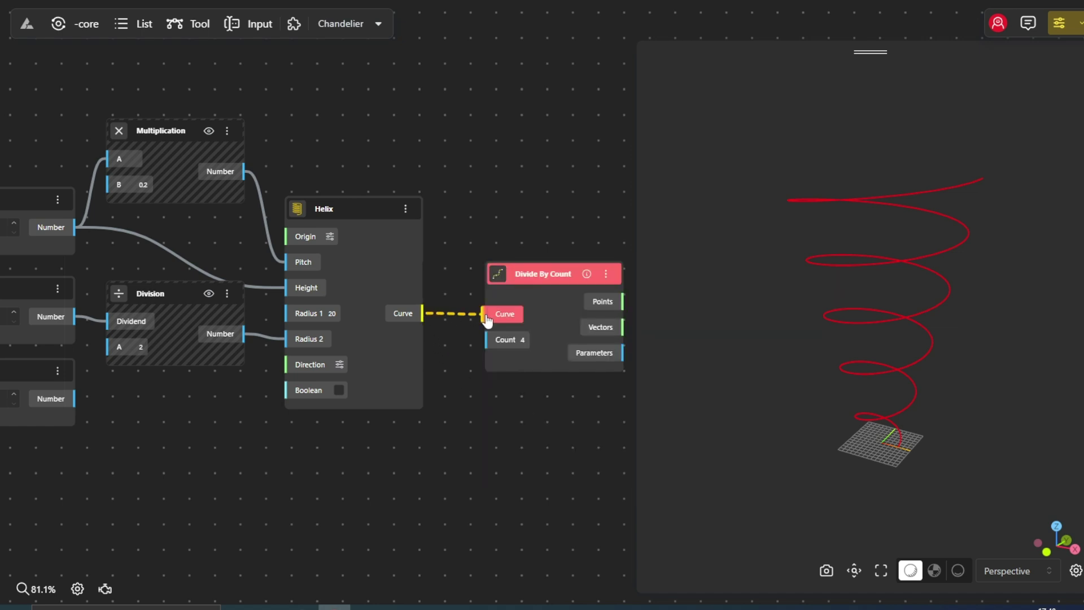
left_click_drag(487, 318, 485, 314)
scroll(282, 426, "down", 2)
left_click_drag(137, 399, 490, 351)
left_click_drag(507, 426, 322, 425)
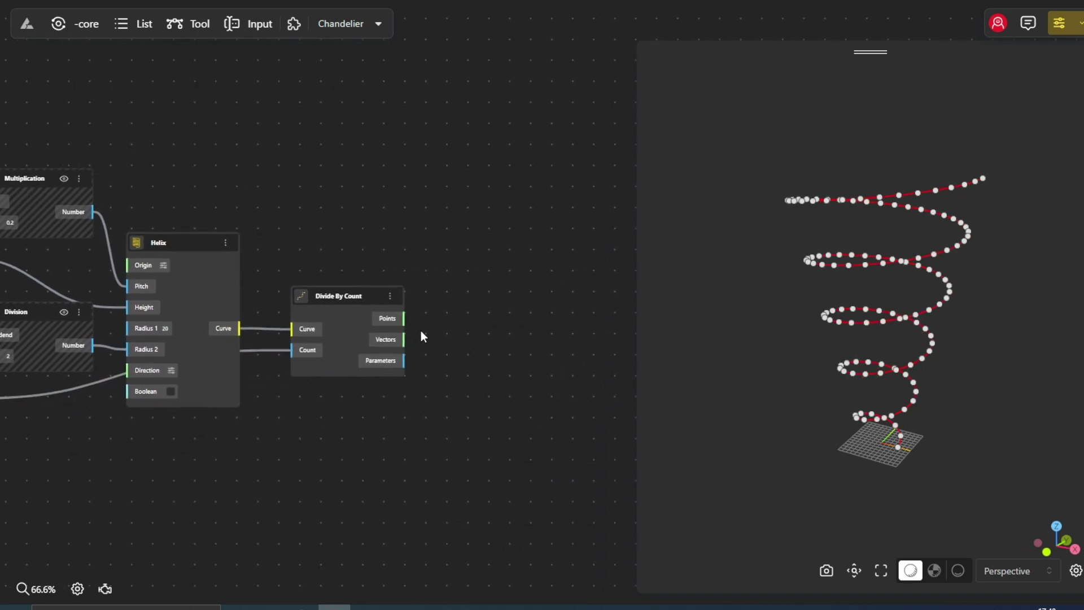
scroll(421, 328, "up", 2)
Add a Box By Center node with its Origin at each division point.
double_click(451, 309)
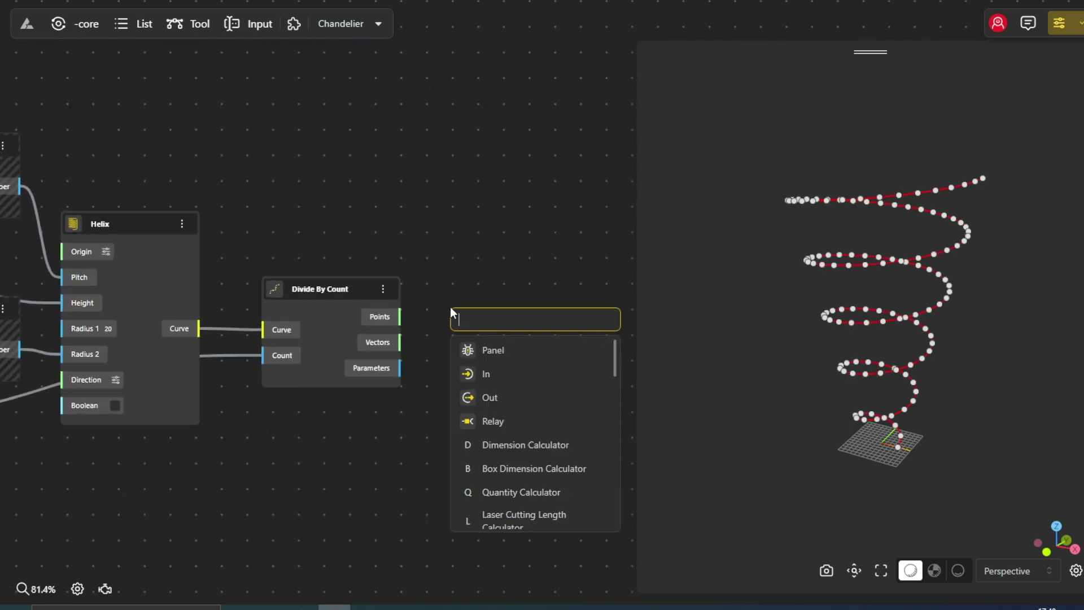
type("box")
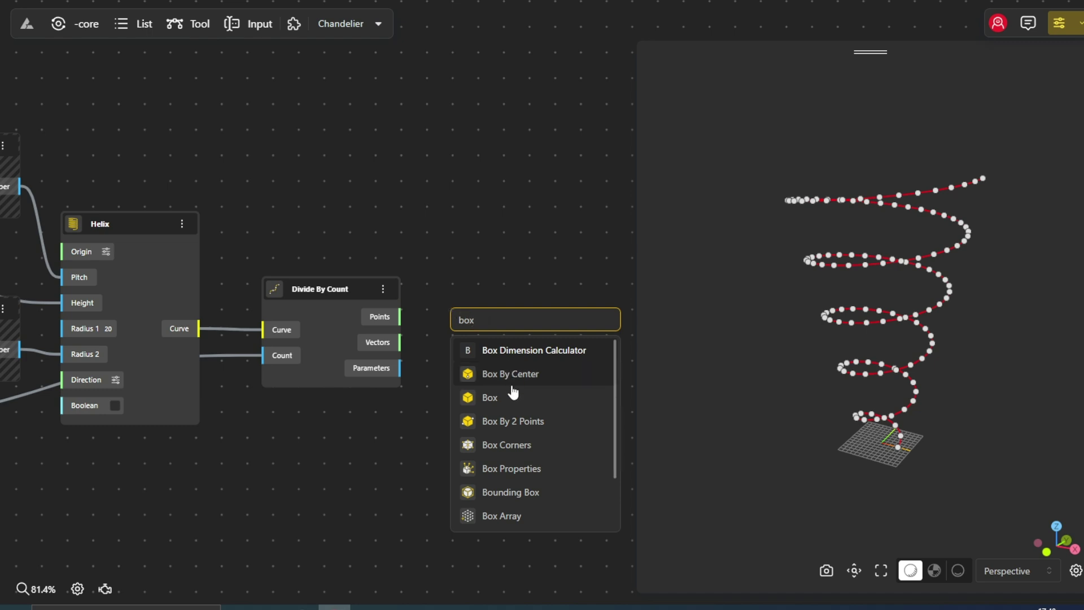
left_click(515, 375)
left_click_drag(437, 337, 456, 353)
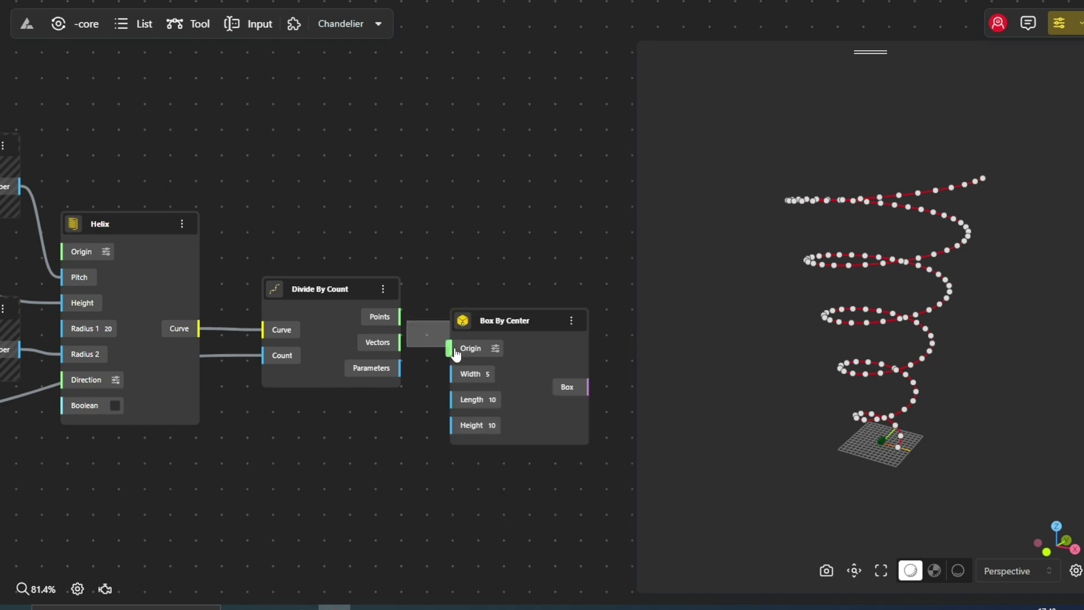
left_click_drag(385, 318, 449, 347)
left_click_drag(521, 324, 529, 299)
Hide the Divide By Count preview and run a radius-2 Pipe along the helix curve.
right_click(334, 312)
left_click(358, 322)
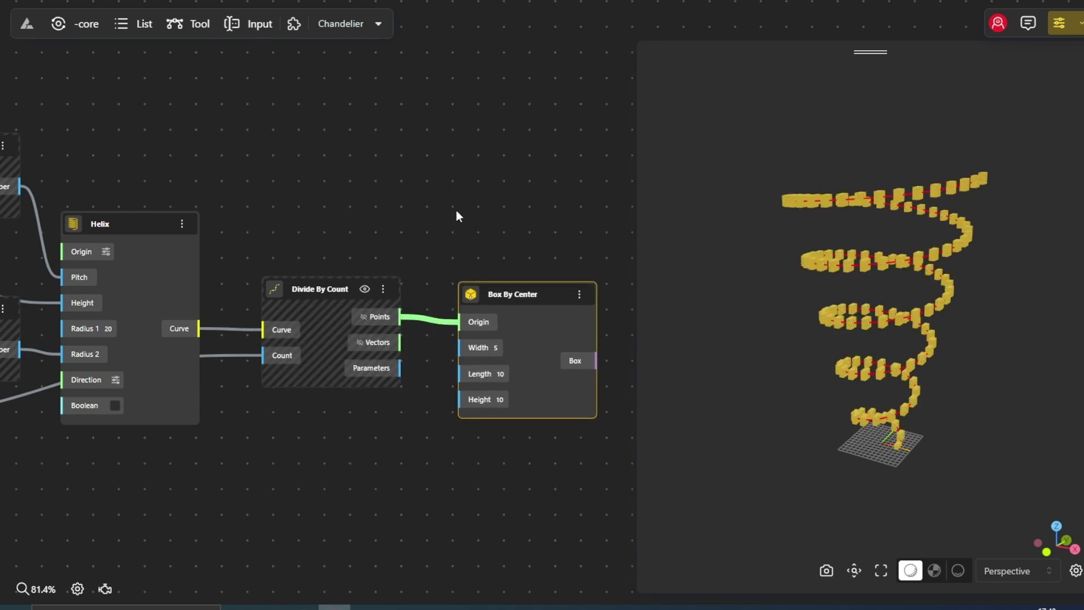
double_click(457, 214)
type("pip")
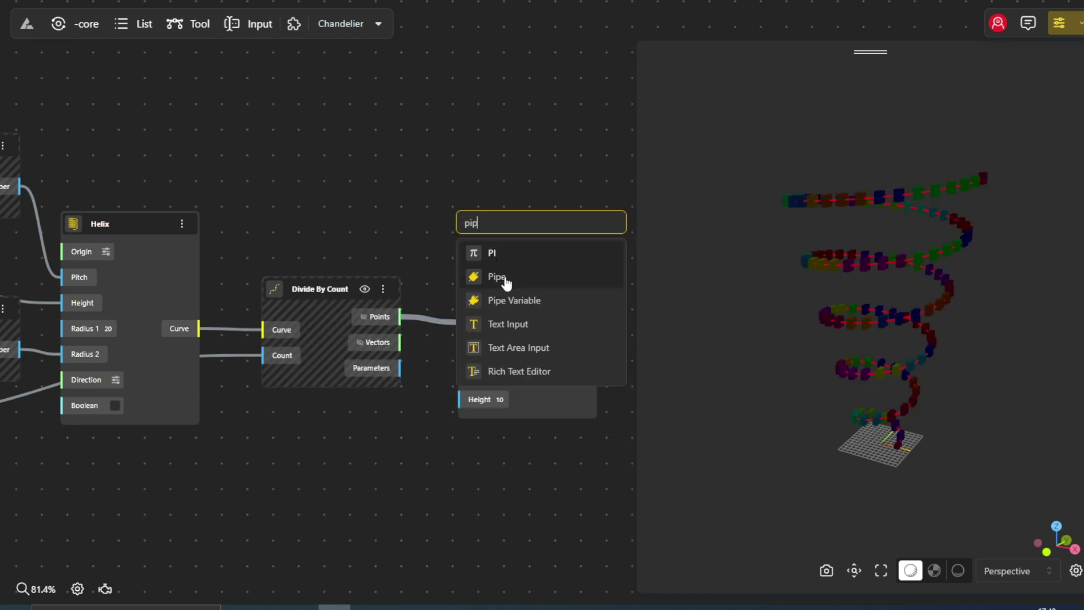
left_click(503, 281)
left_click_drag(518, 226, 516, 186)
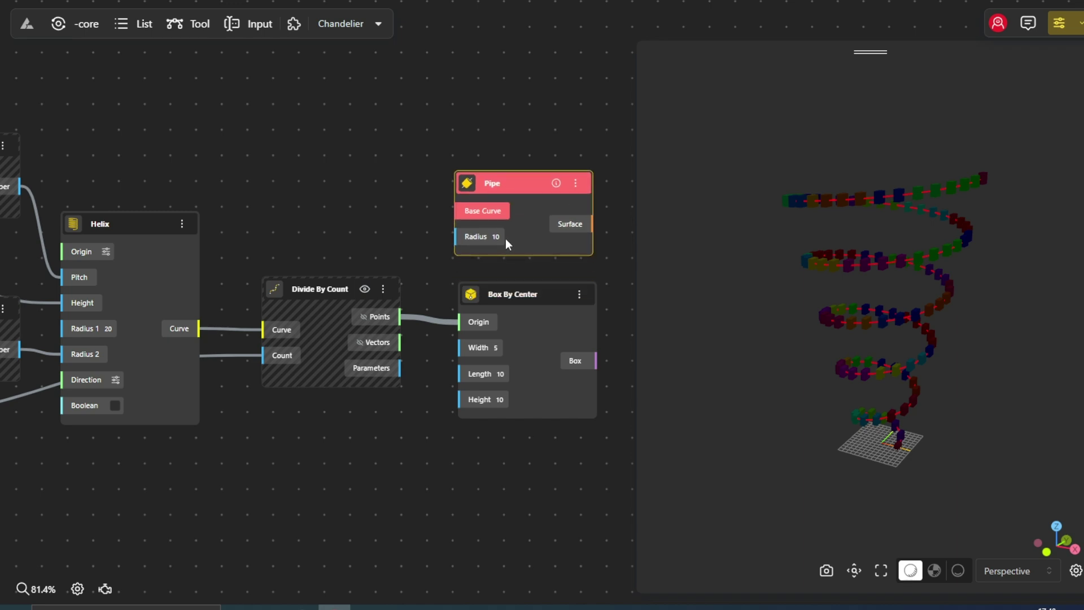
left_click(504, 236)
type("2")
left_click(362, 204)
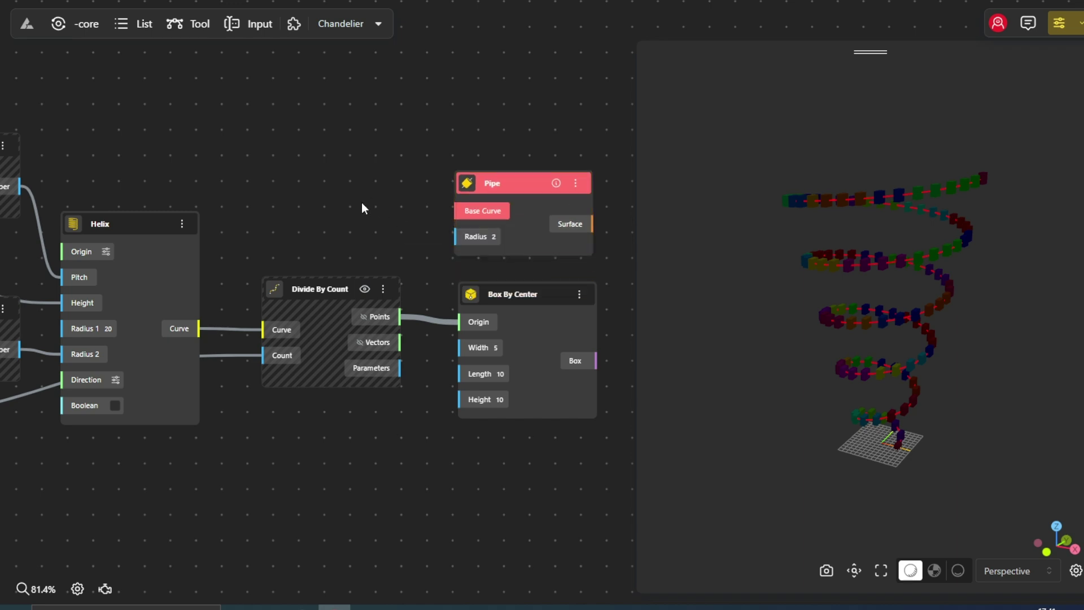
left_click_drag(184, 345, 482, 210)
Hide the Helix preview and bring the Height, Diameter and Count sliders into view.
right_click(176, 255)
left_click(204, 265)
scroll(333, 217, "down", 3)
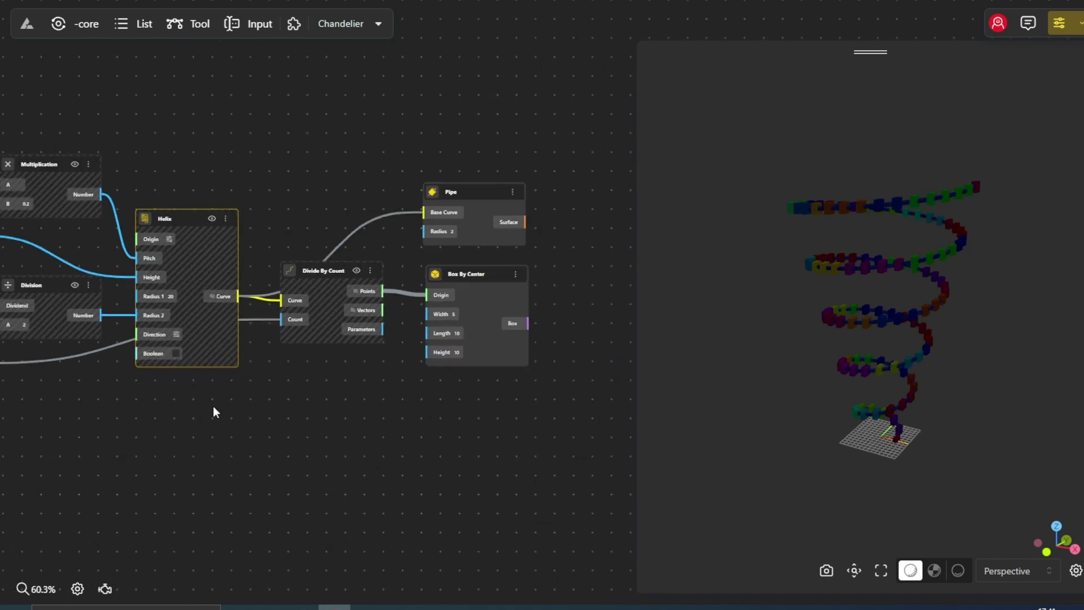
left_click_drag(281, 431, 424, 394)
scroll(248, 414, "up", 3)
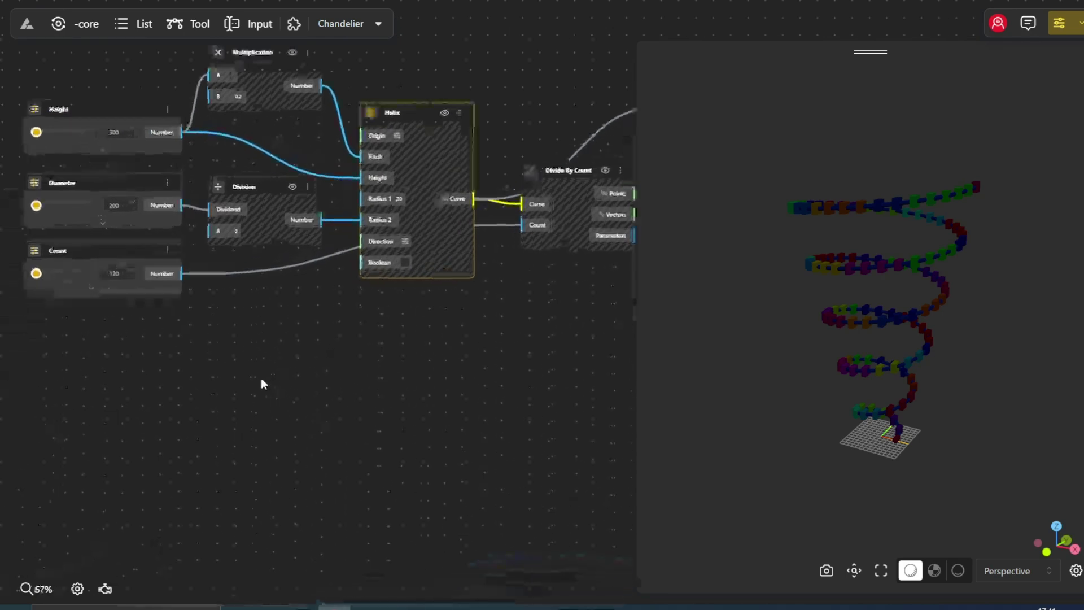
Add a List Sequence SEC node with Start 30, End 55 and Count wired from the Count slider.
left_click(243, 362)
double_click(240, 360)
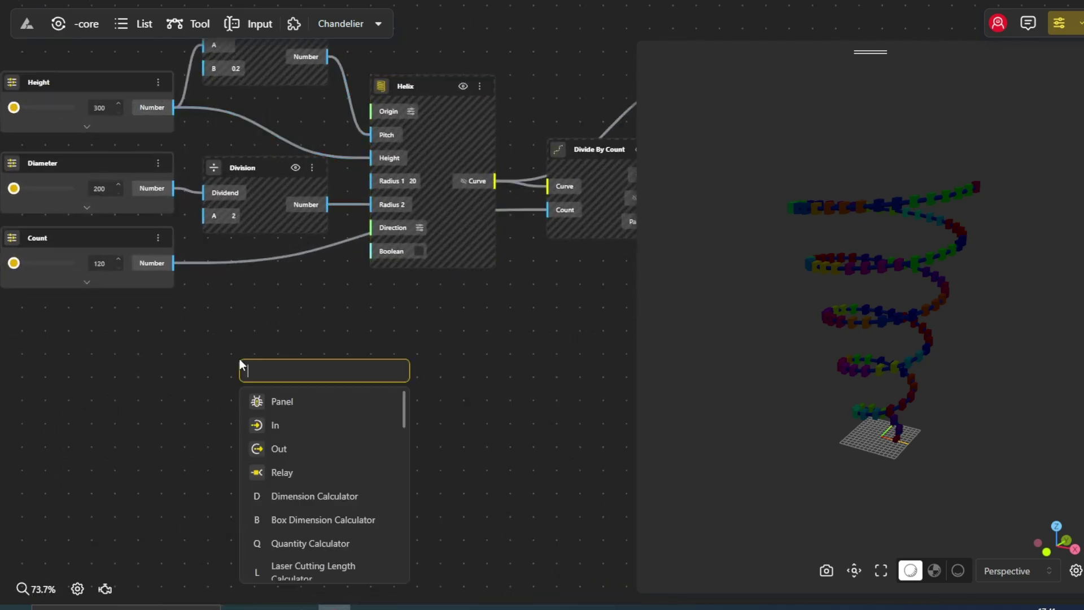
type("list")
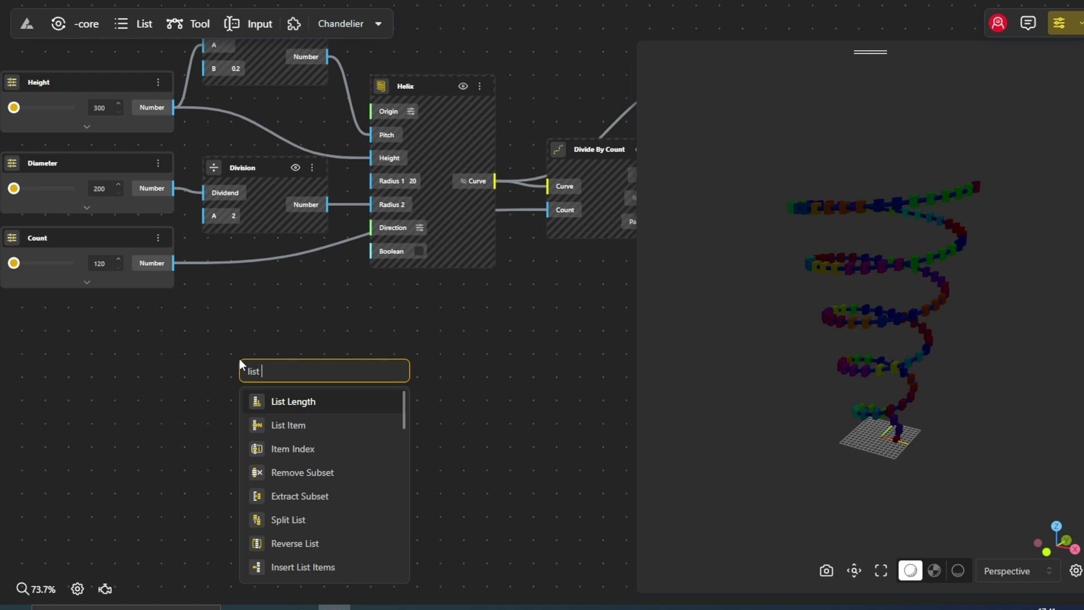
type(" sequen")
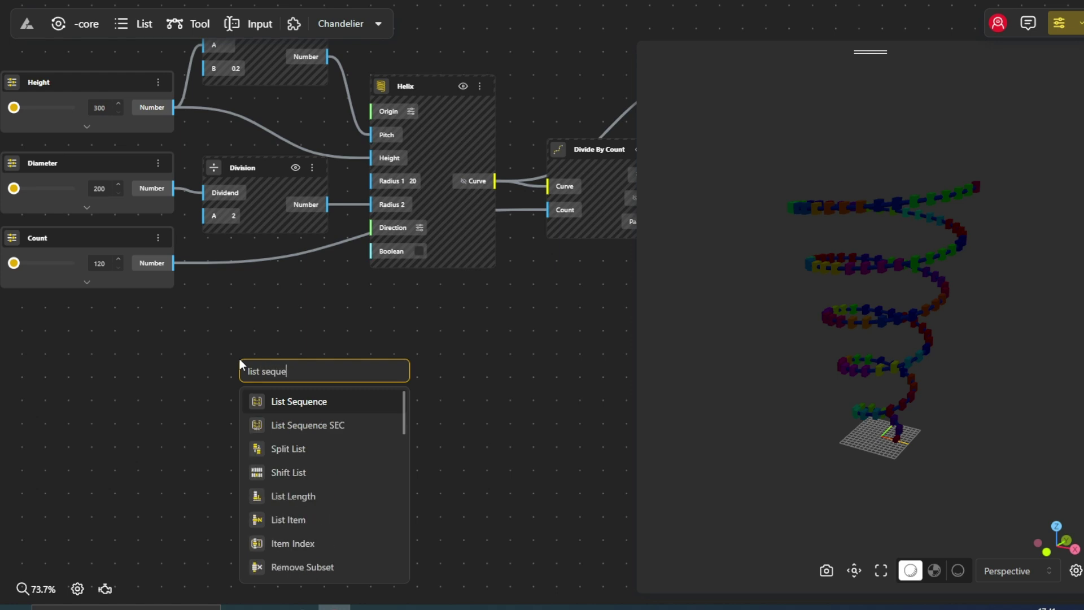
left_click(280, 423)
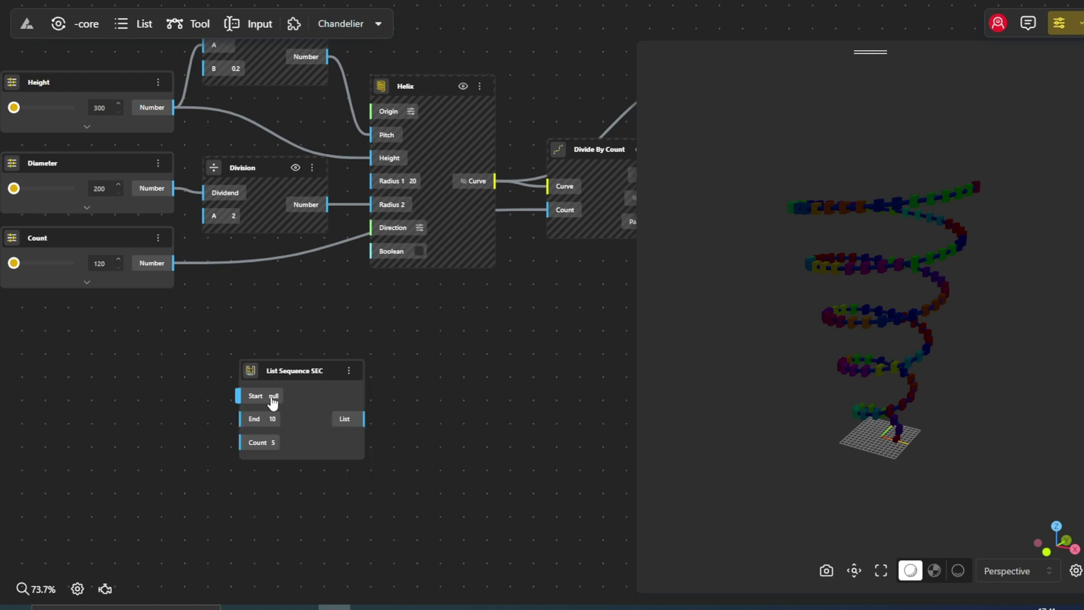
left_click(273, 397)
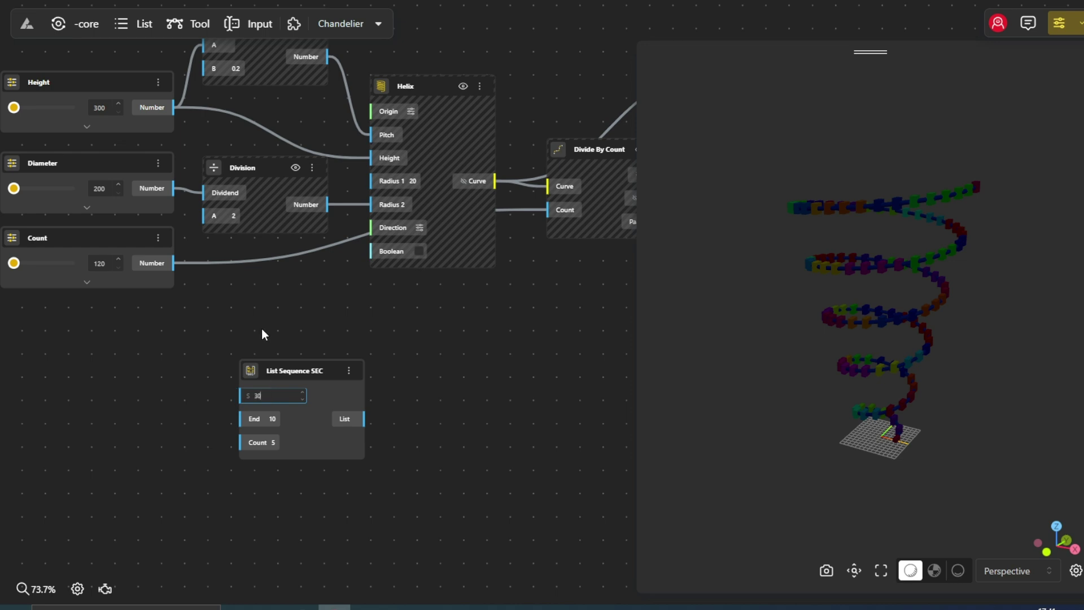
key("Return")
left_click(274, 418)
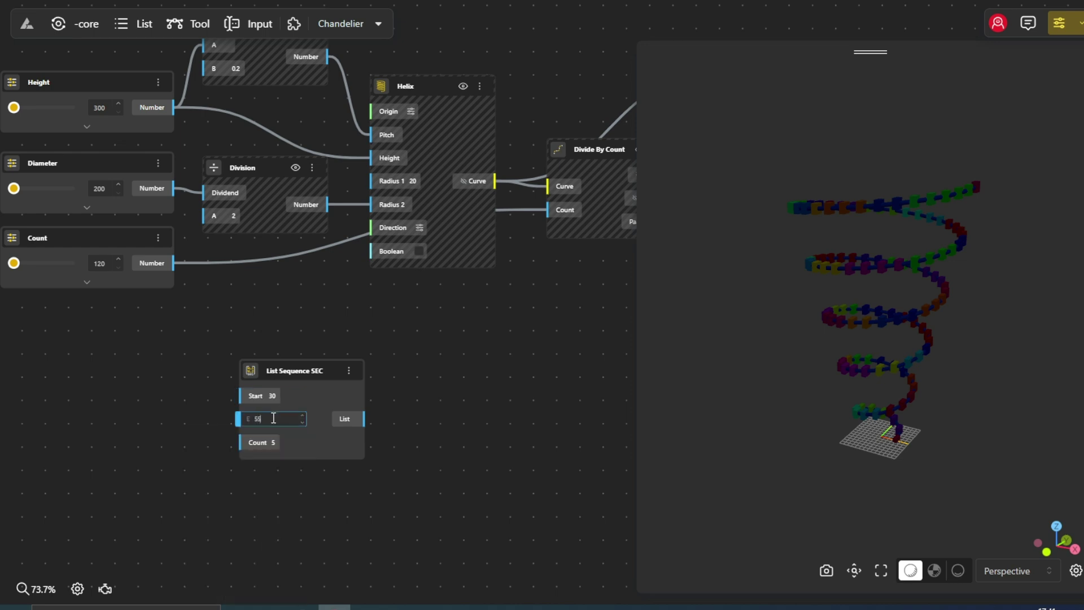
key("Return")
left_click_drag(174, 263, 249, 442)
left_click_drag(313, 401, 268, 394)
Add a Parabola Graph Mapper fed by the List Sequence SEC values.
double_click(377, 389)
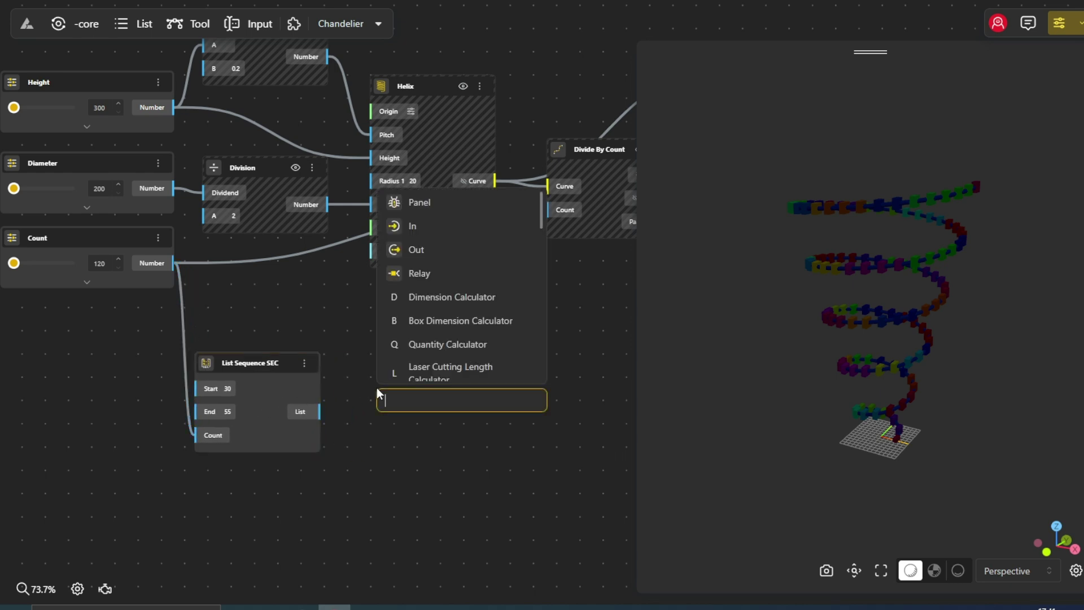
type("graph")
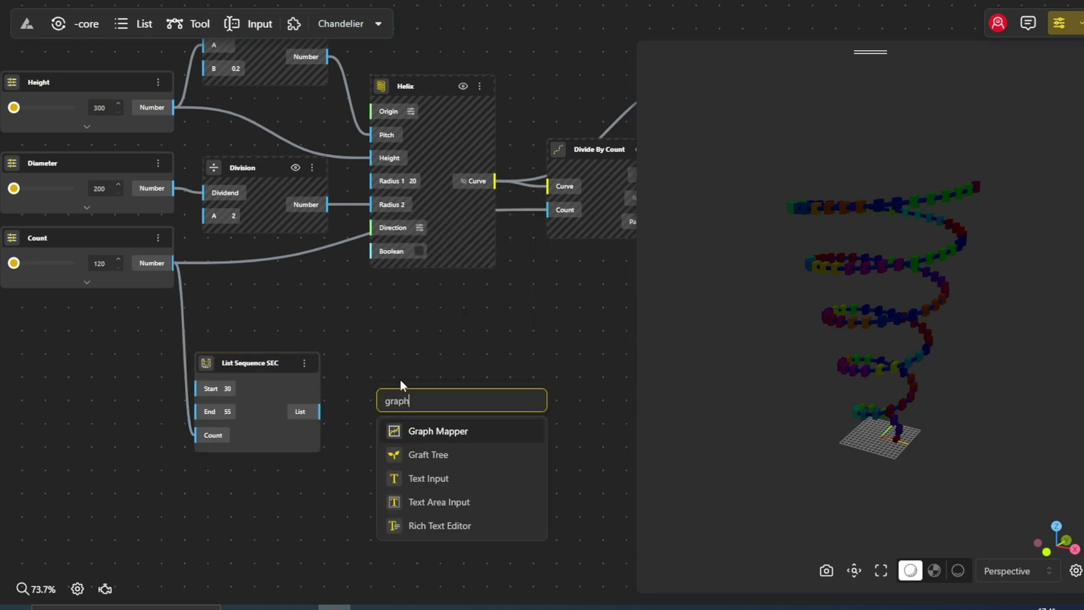
left_click(439, 435)
left_click_drag(459, 401, 454, 319)
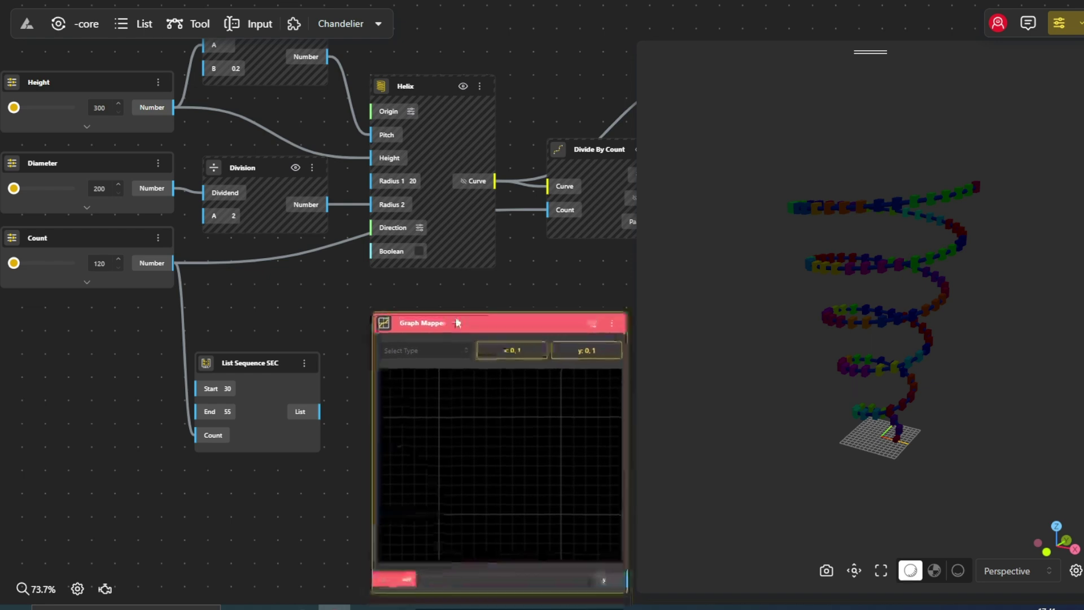
left_click(446, 348)
left_click(423, 382)
left_click_drag(303, 419, 383, 575)
Hide the List Sequence preview and add a Bounds node fed by the Graph Mapper y output.
right_click(273, 398)
left_click(302, 413)
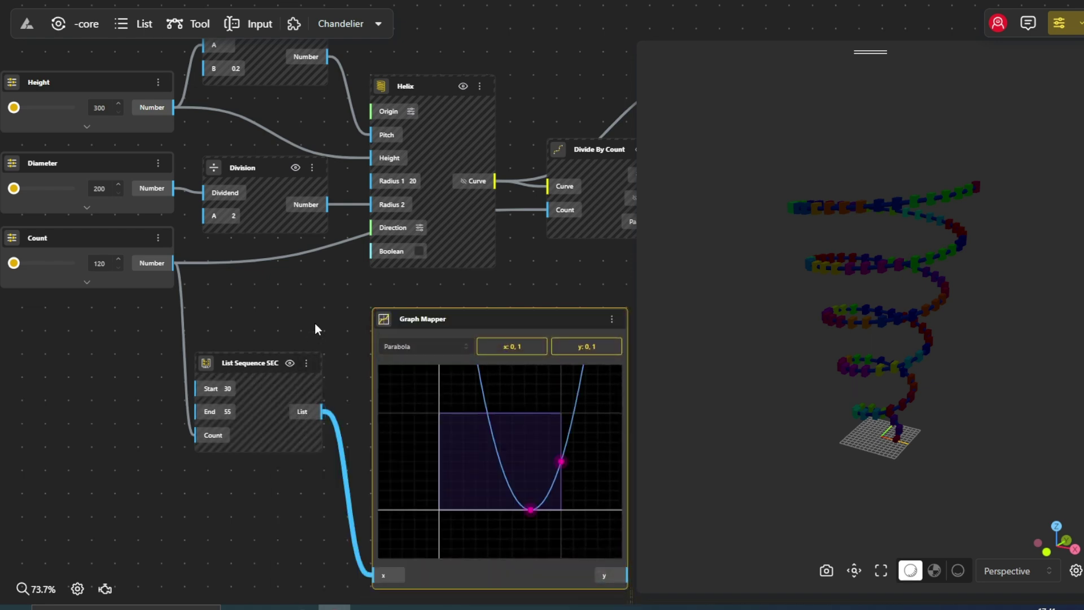
left_click_drag(314, 323, 67, 307)
double_click(434, 465)
type("b")
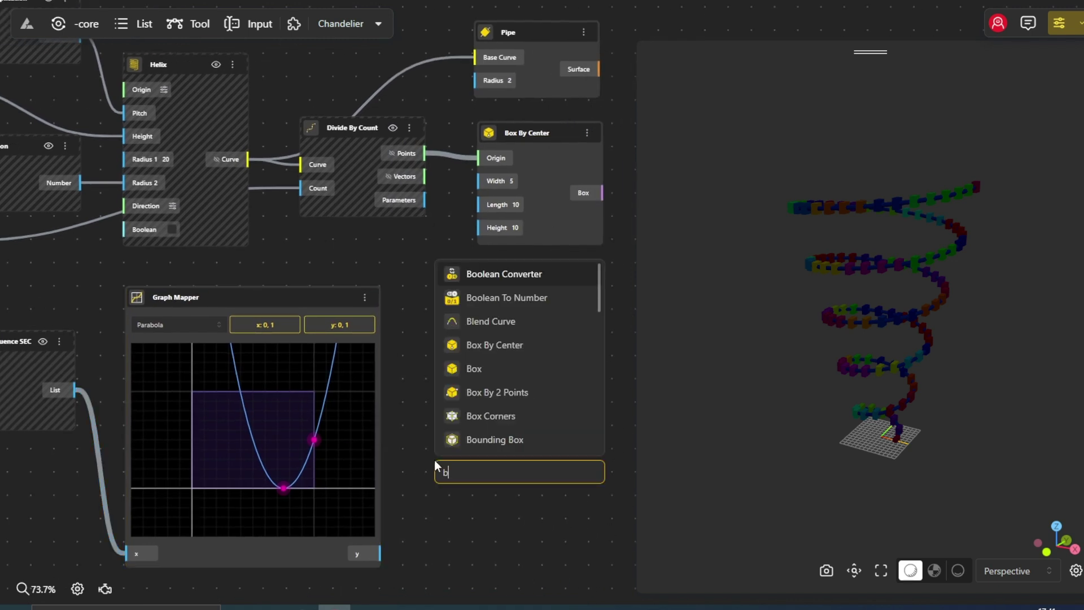
type("oun")
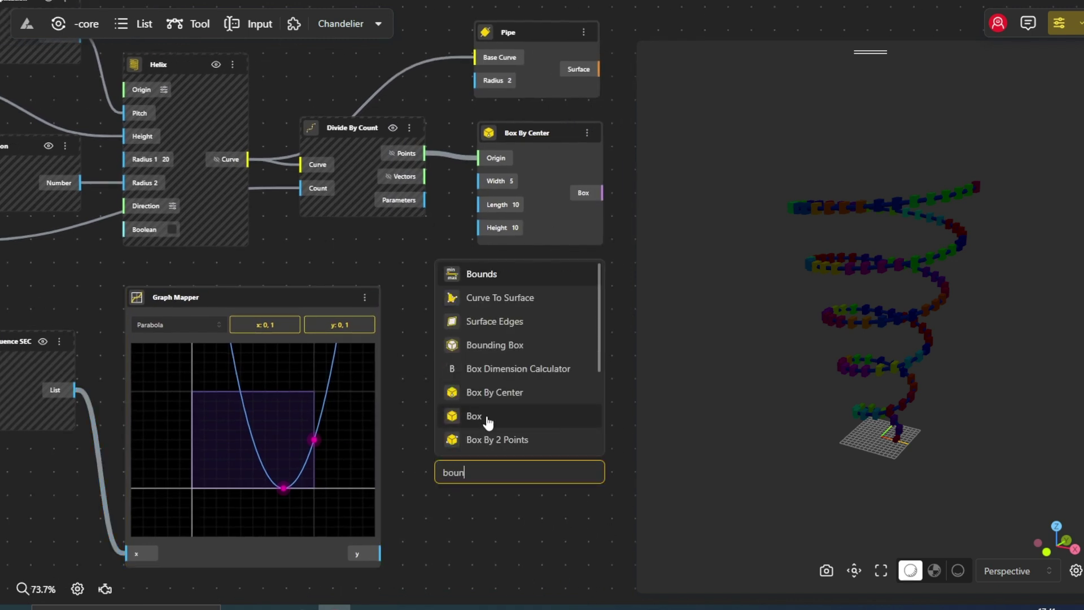
left_click(446, 280)
left_click_drag(387, 551, 448, 508)
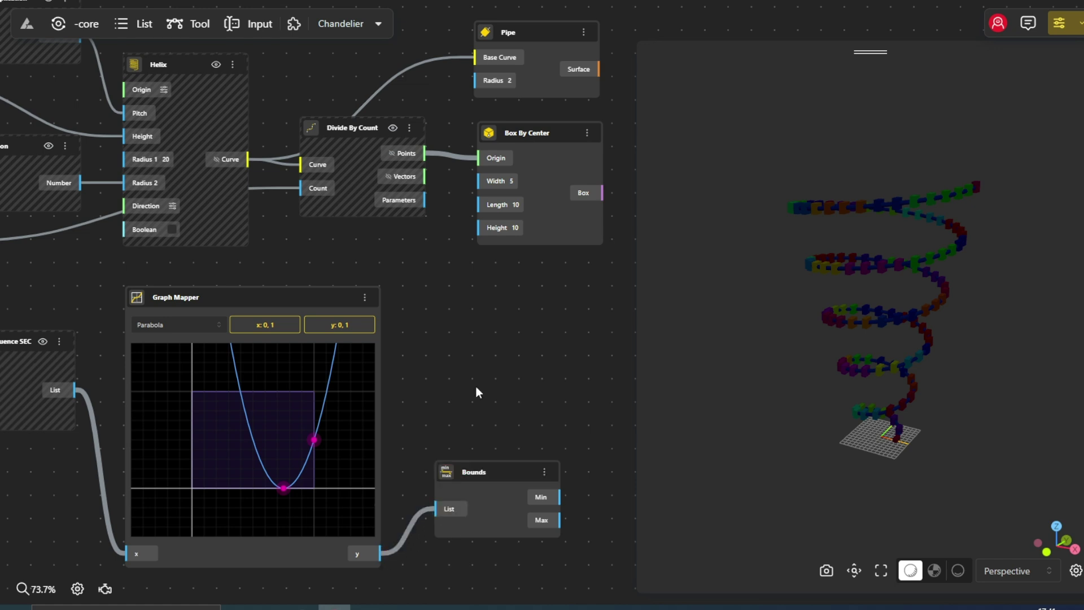
Add a Remap Numbers node taking Graph Mapper y values and the Bounds range as source.
scroll(446, 401, "right", 5)
double_click(414, 422)
type("rema")
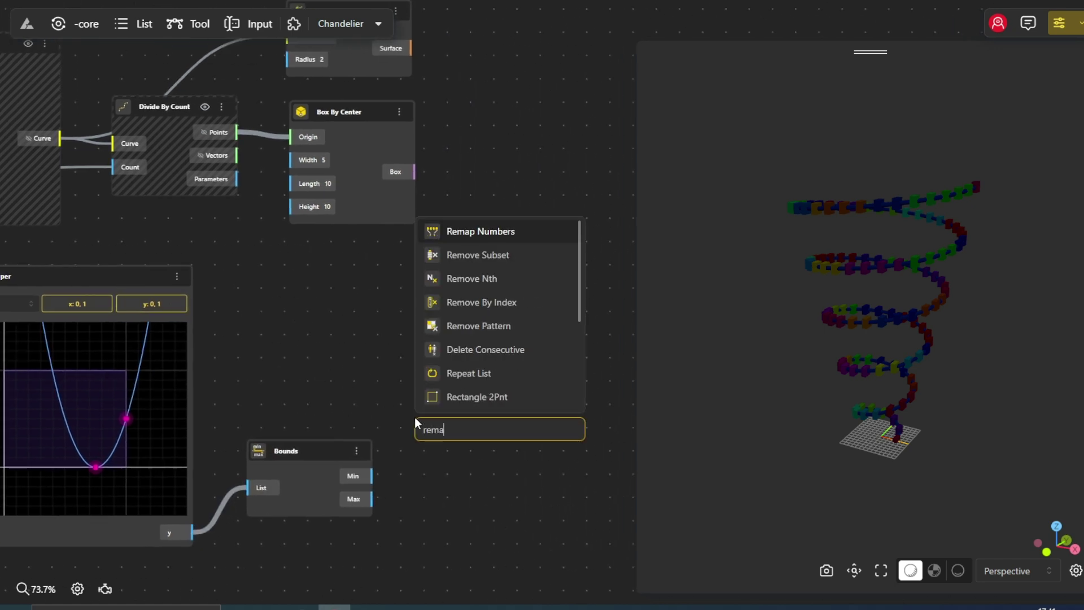
left_click(457, 231)
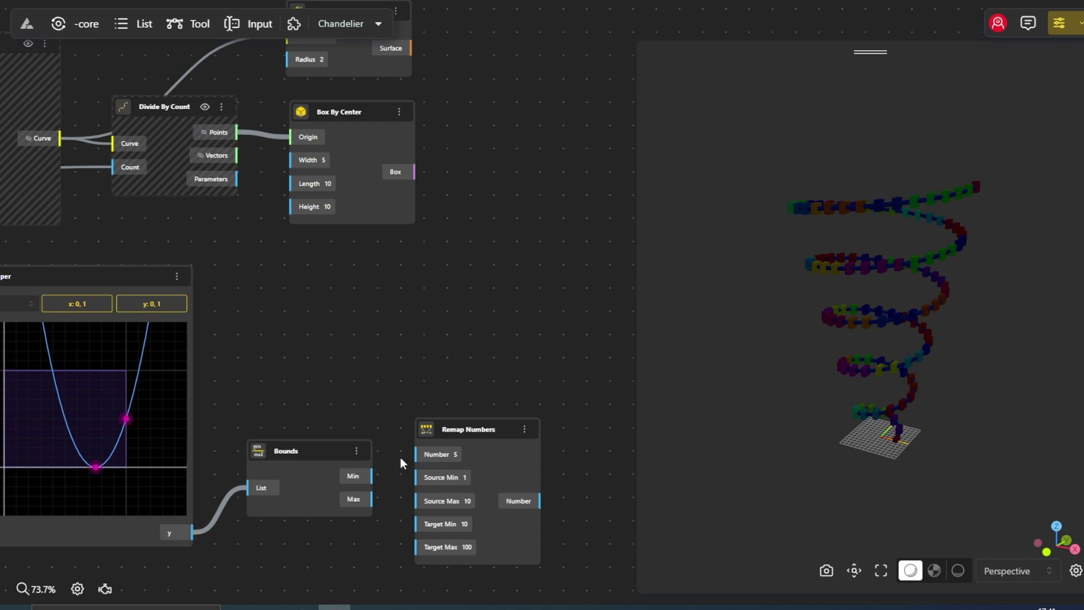
left_click_drag(188, 534, 419, 454)
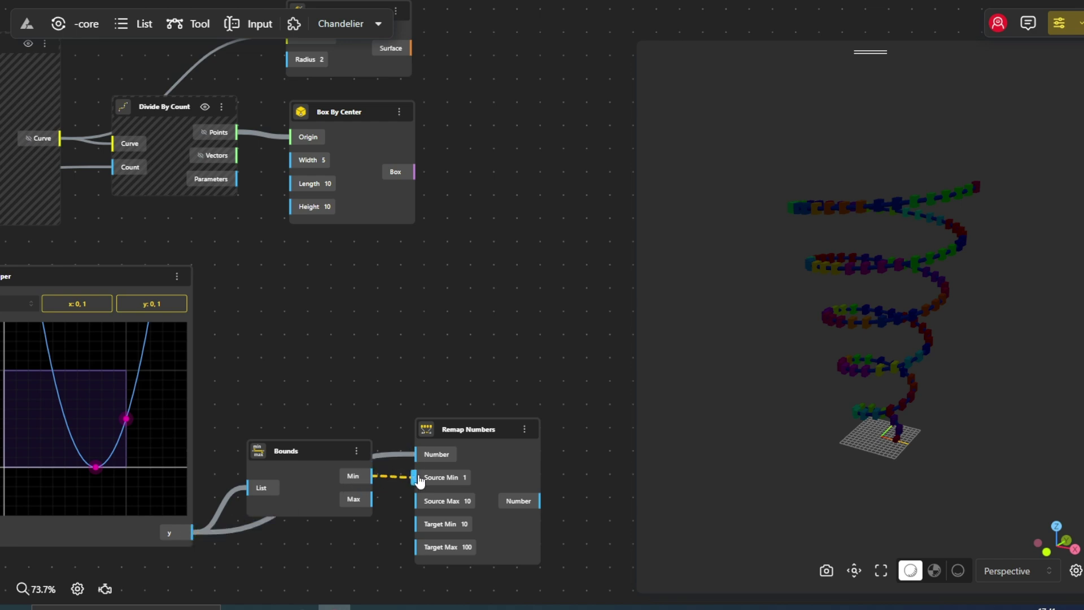
left_click_drag(374, 499, 417, 501)
Set the remap target to 30–55 and hide the Bounds preview.
double_click(467, 523)
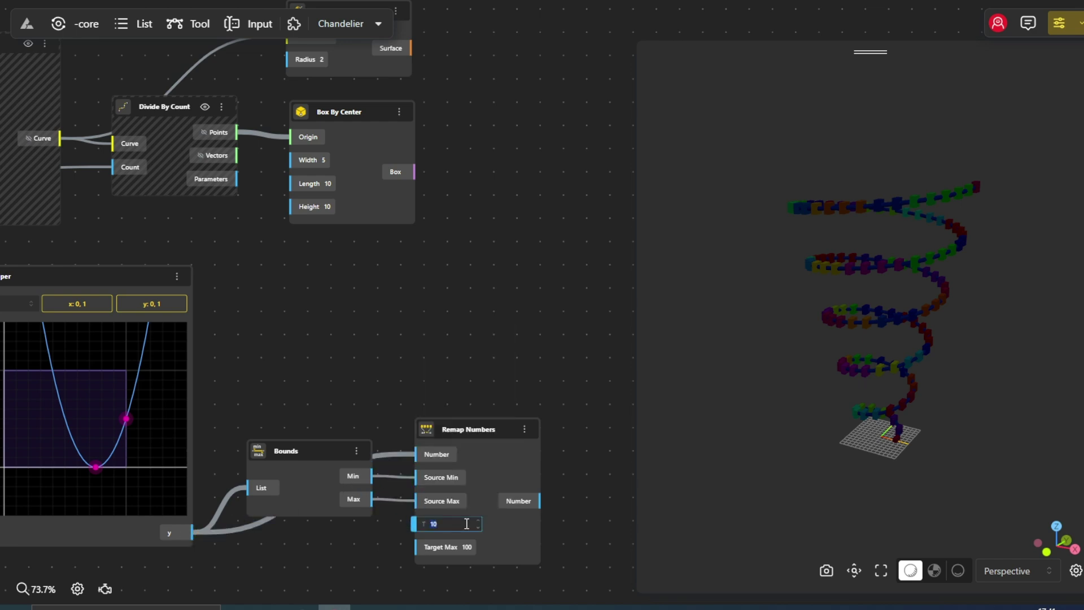
double_click(475, 547)
type("100.1")
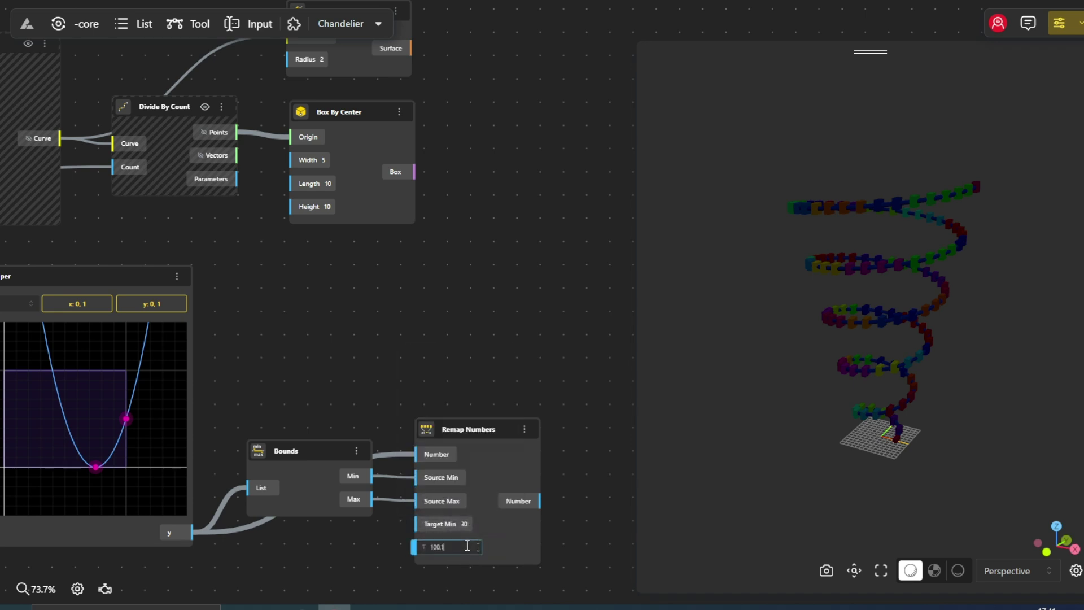
key("Return")
left_click_drag(509, 476, 509, 440)
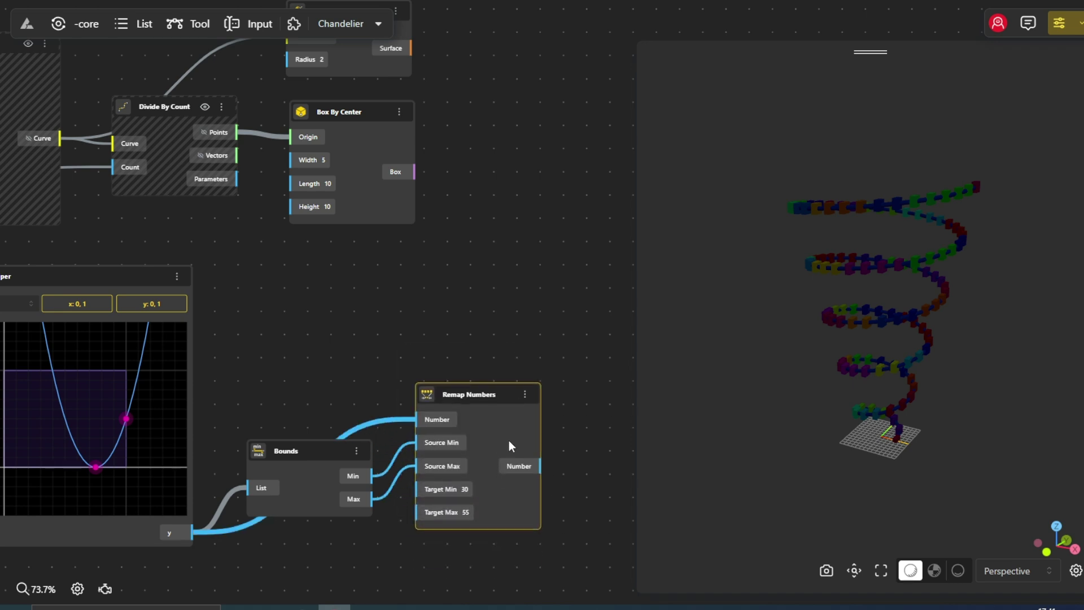
right_click(304, 466)
left_click(354, 484)
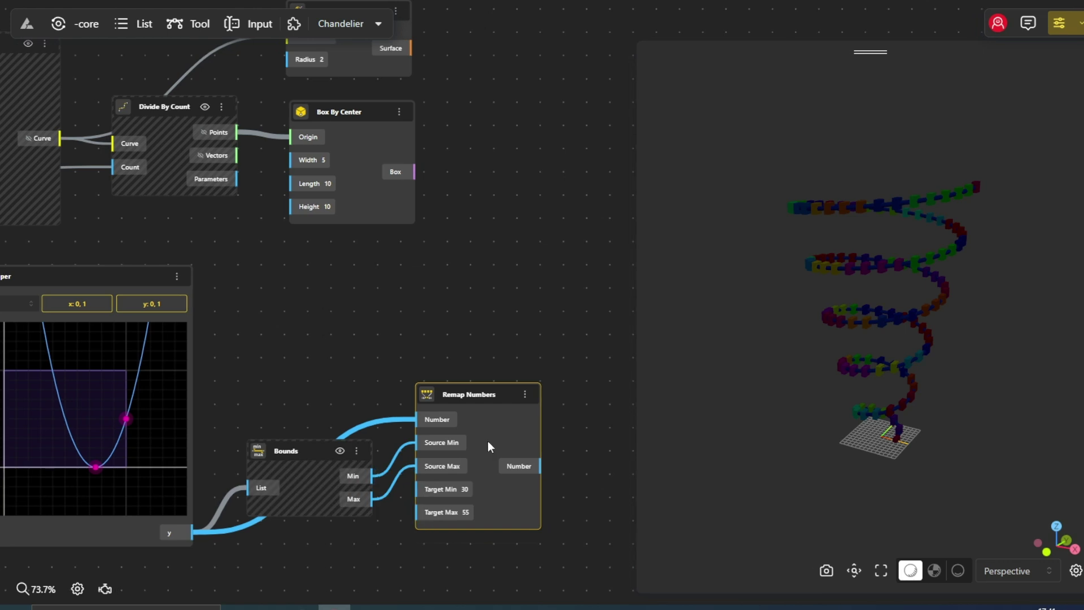
scroll(419, 295, "down", 2)
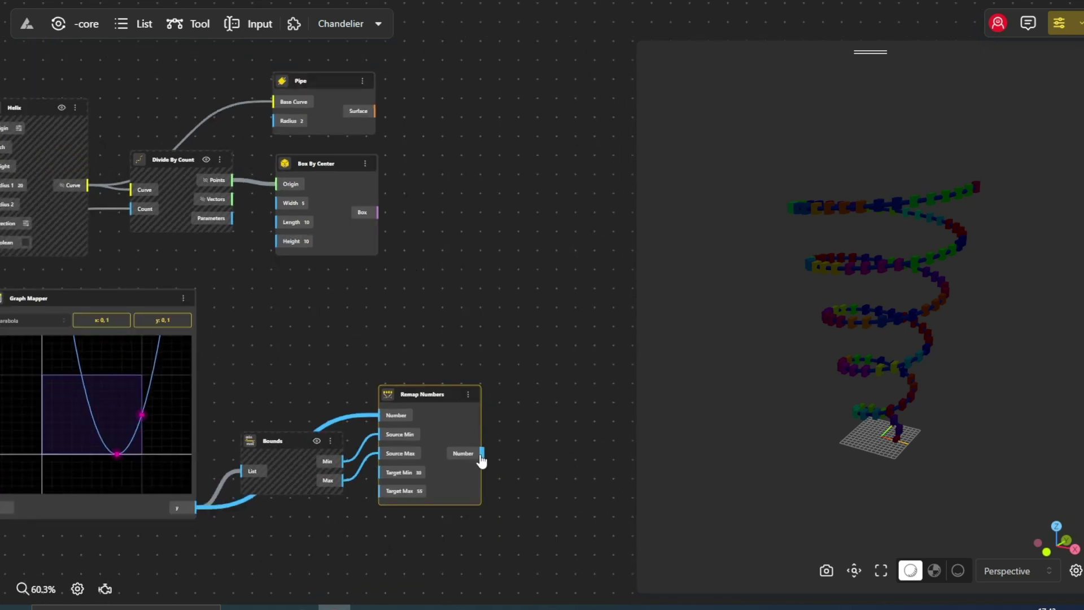
Feed the remapped numbers into Box By Center Height and Length, and hide the Remap Numbers preview.
left_click_drag(481, 455, 285, 243)
left_click_drag(481, 453, 285, 222)
right_click(436, 417)
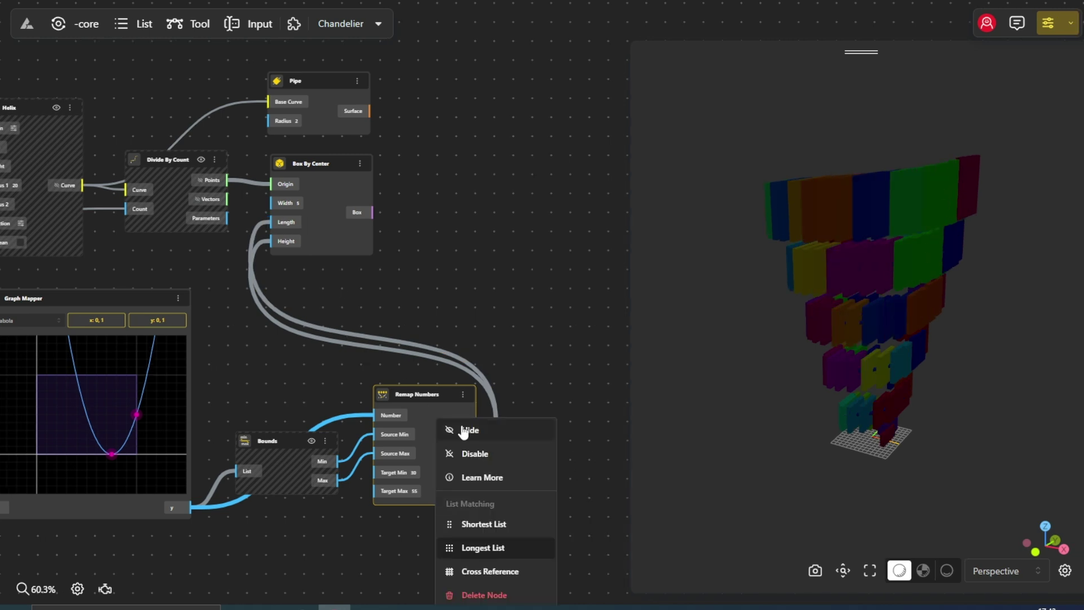
left_click(466, 430)
scroll(405, 172, "down", 2)
mouse_move(225, 121)
left_mouse_down()
mouse_move(284, 218)
mouse_move(486, 232)
mouse_move(529, 269)
left_mouse_up()
left_click_drag(524, 395, 395, 426)
Add an Apply Material node beside Pipe and feed the pipe surface into its Geometry.
double_click(479, 322)
type("appl")
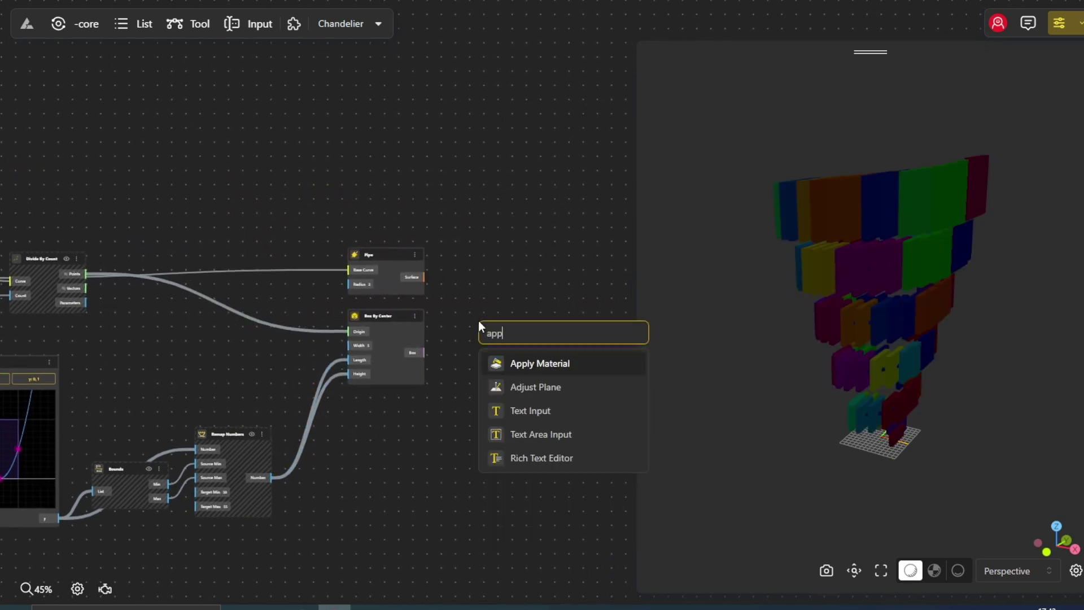
left_click(506, 366)
left_click_drag(525, 367, 489, 281)
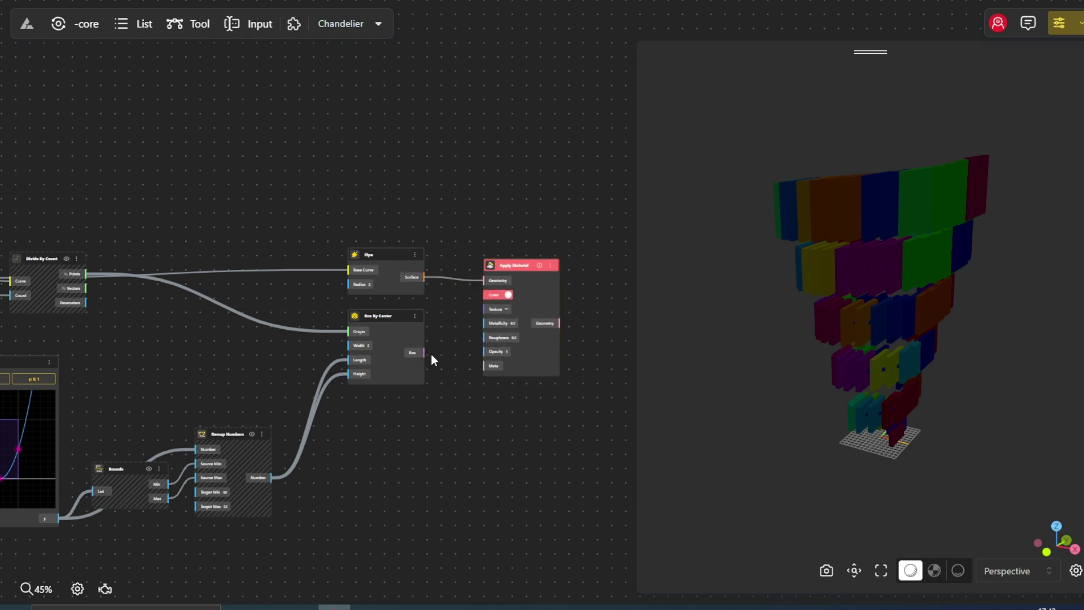
left_click_drag(424, 352, 485, 281)
Give the material a grey colour.
left_click(508, 294)
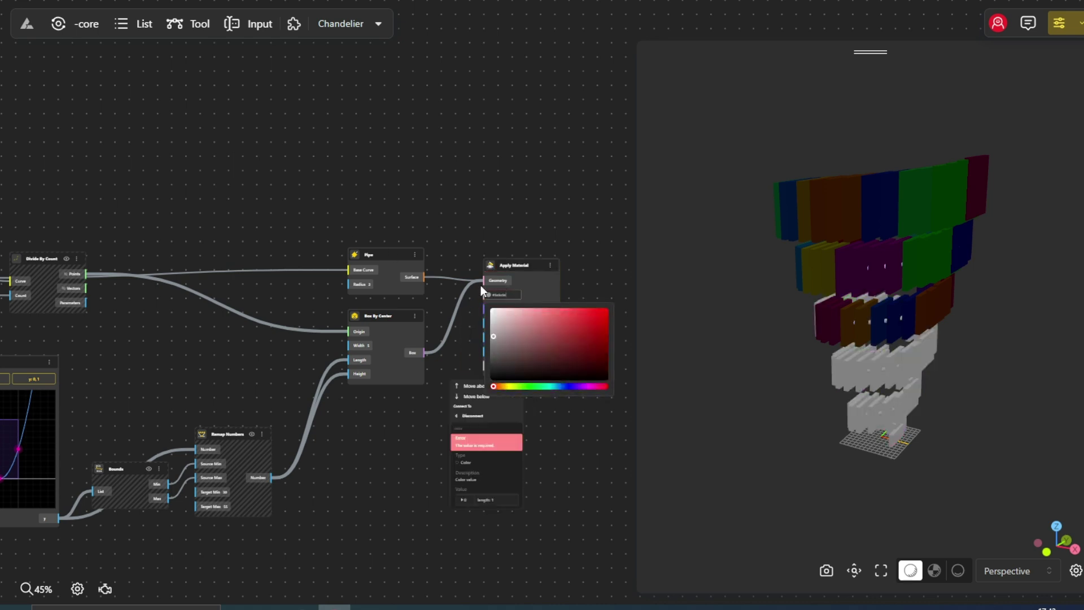
left_click(311, 204)
left_click_drag(310, 204, 402, 320)
right_click(402, 319)
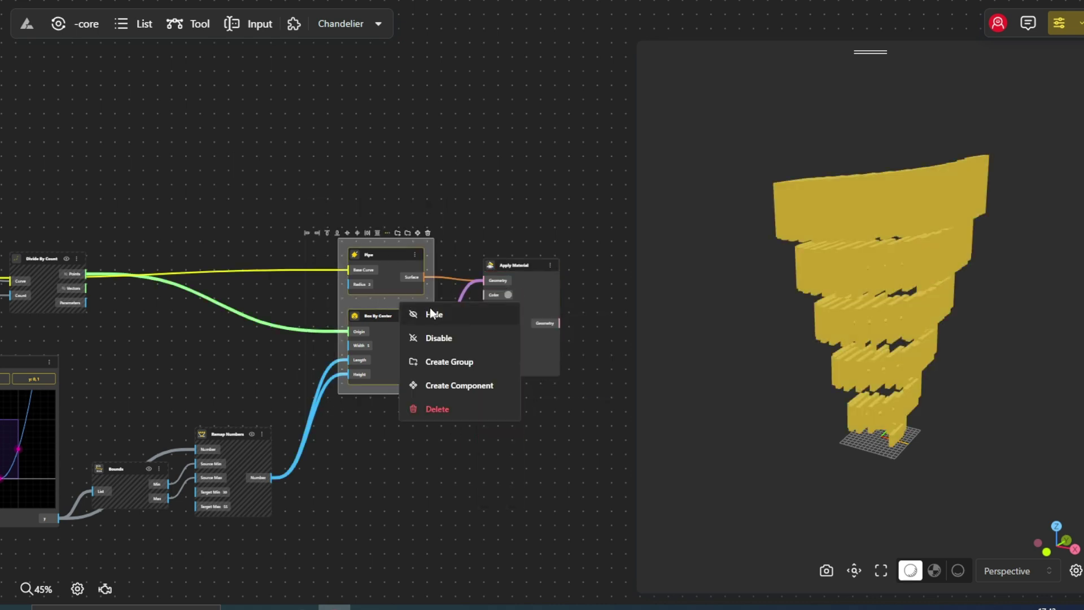
left_click(502, 179)
scroll(540, 307, "right", 2)
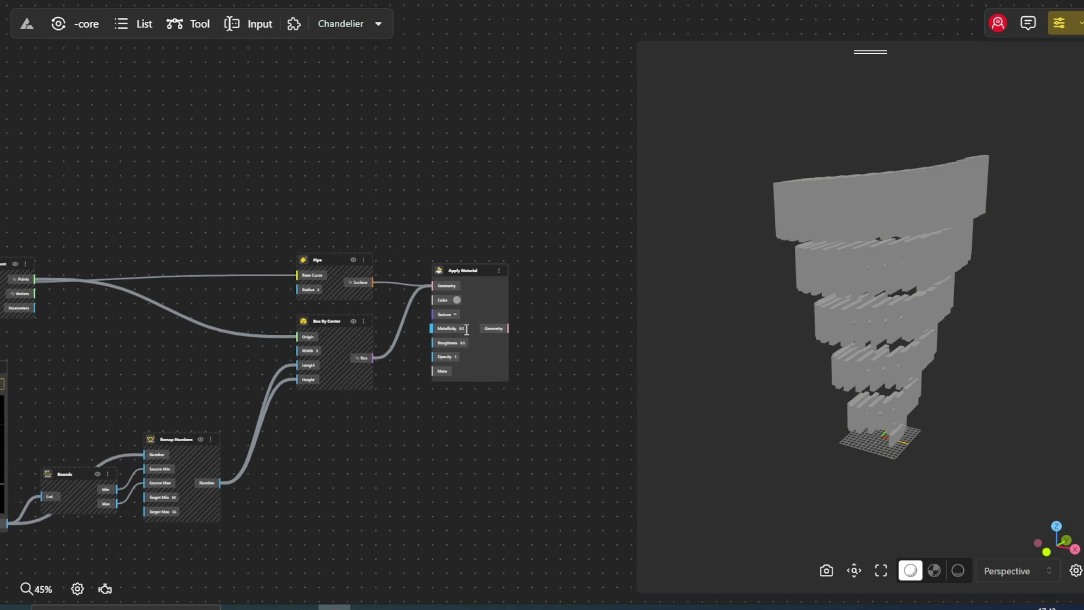
Keep the metallicity, then set roughness to 0.2 and opacity to 0.6.
left_click(455, 343)
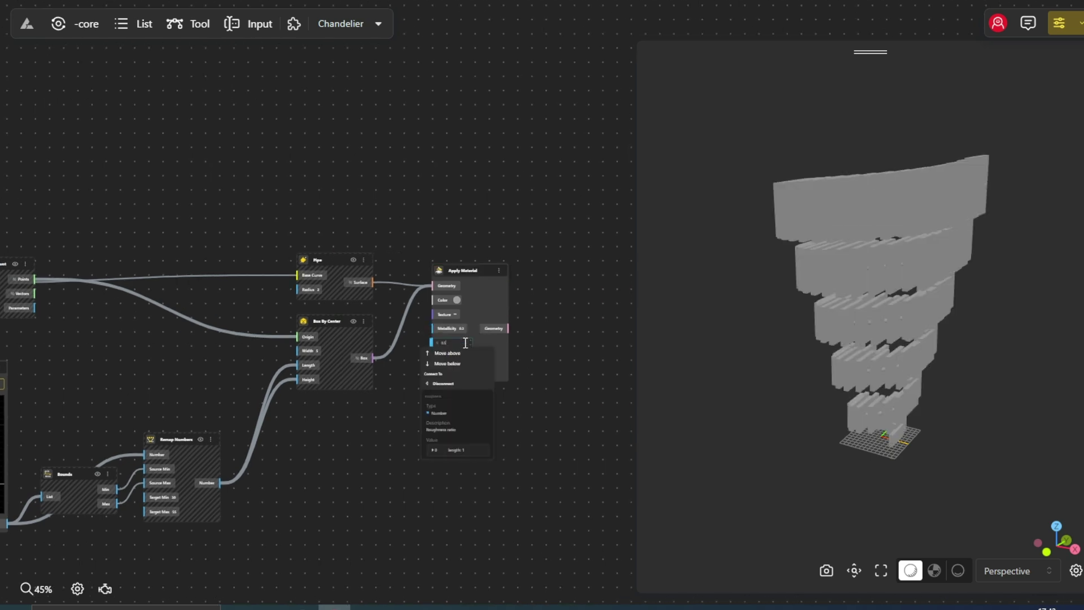
key("Return")
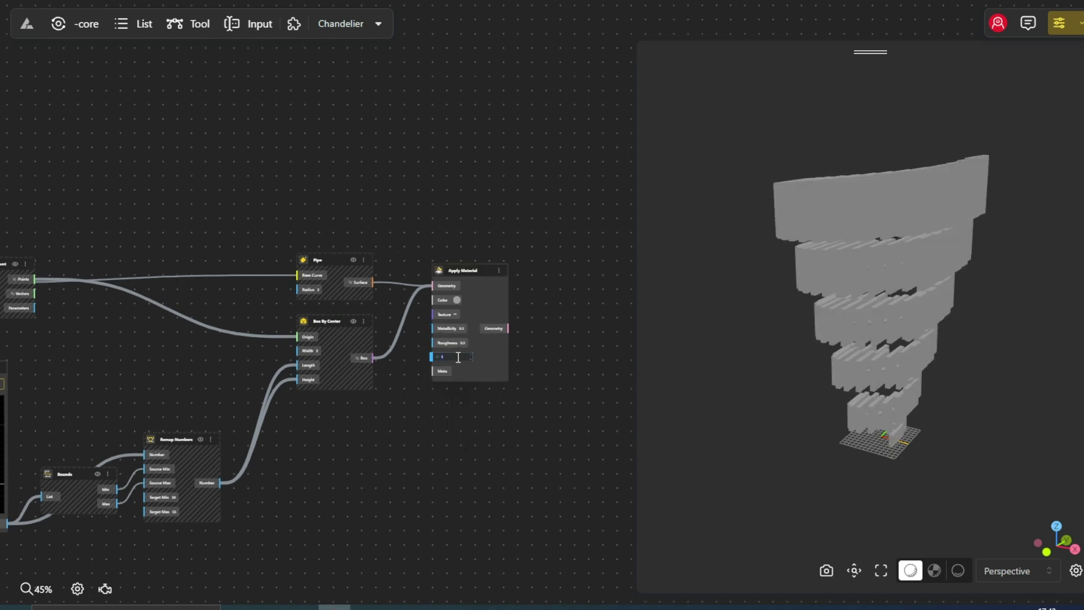
key("BackSpace")
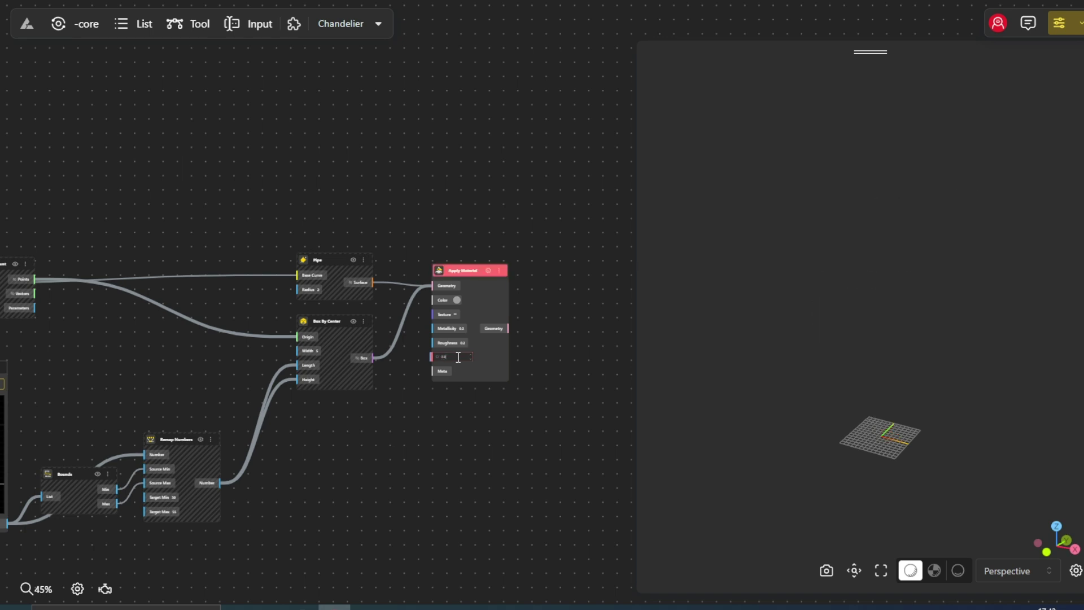
type("0.6")
key("Return")
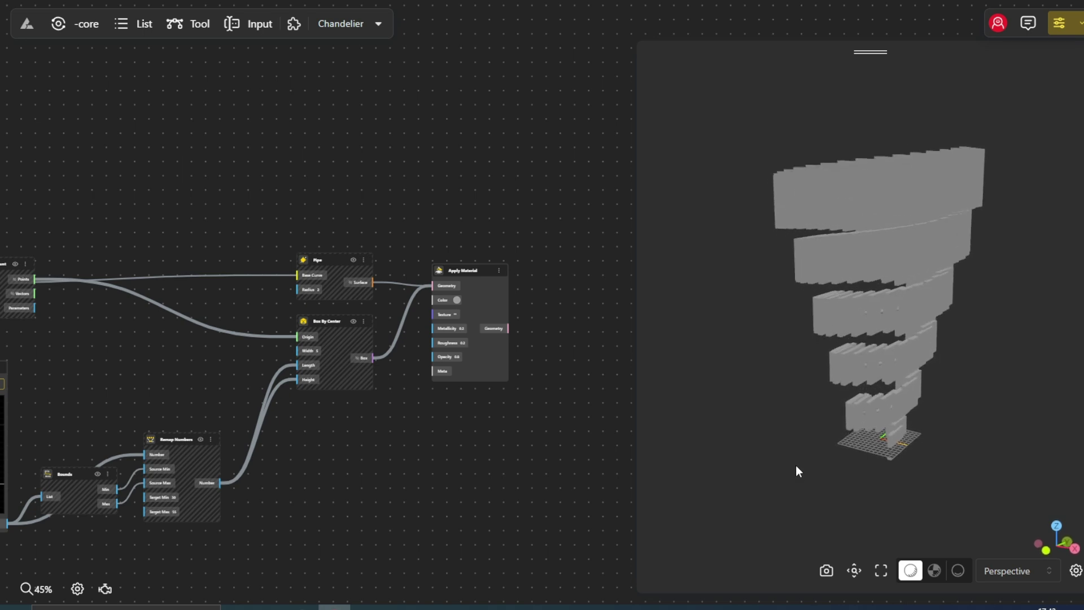
scroll(799, 469, "up", 1)
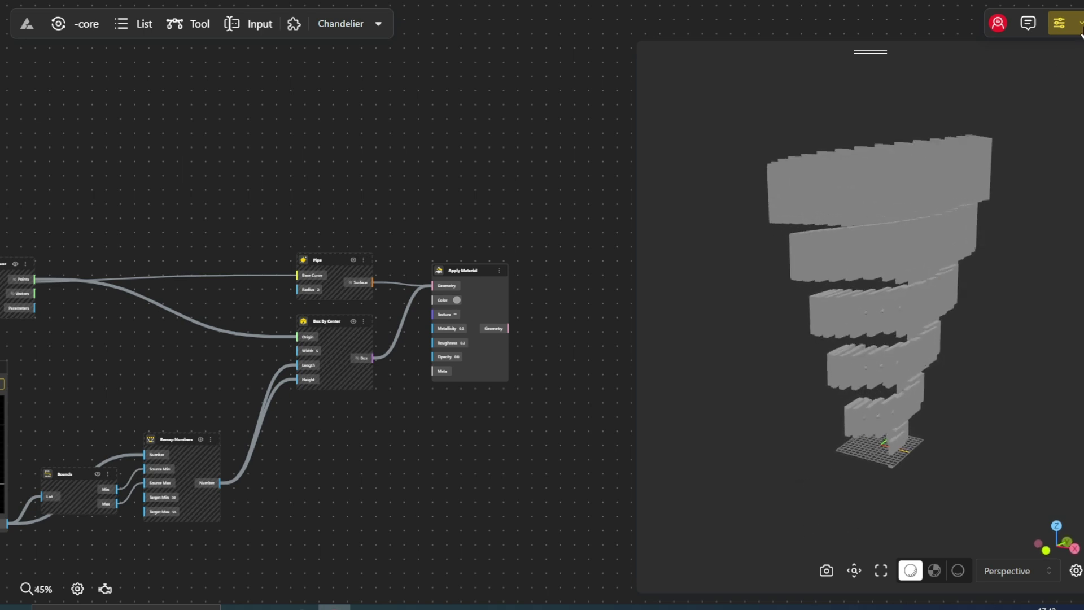